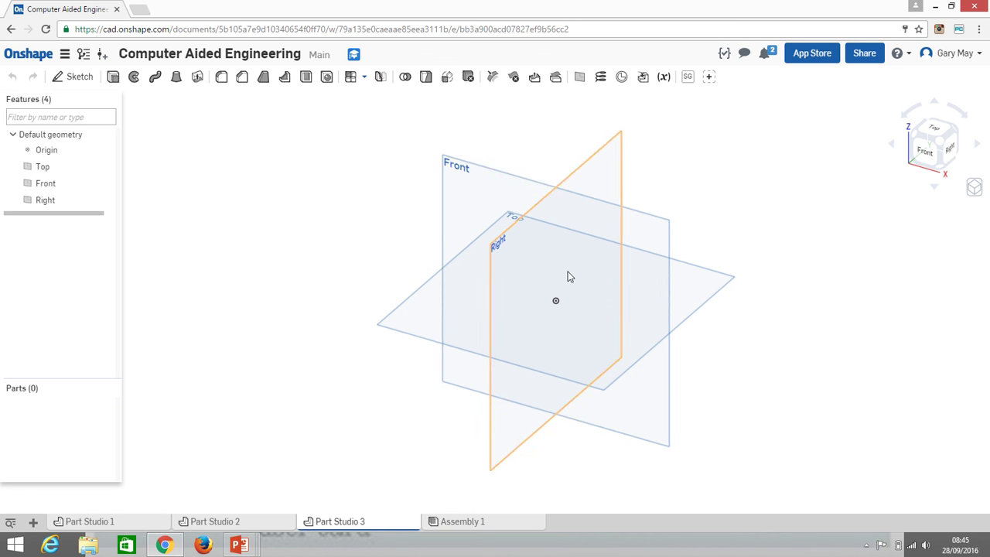
pyautogui.moveTo(500, 283); pyautogui.dragTo(442, 249, button='right')
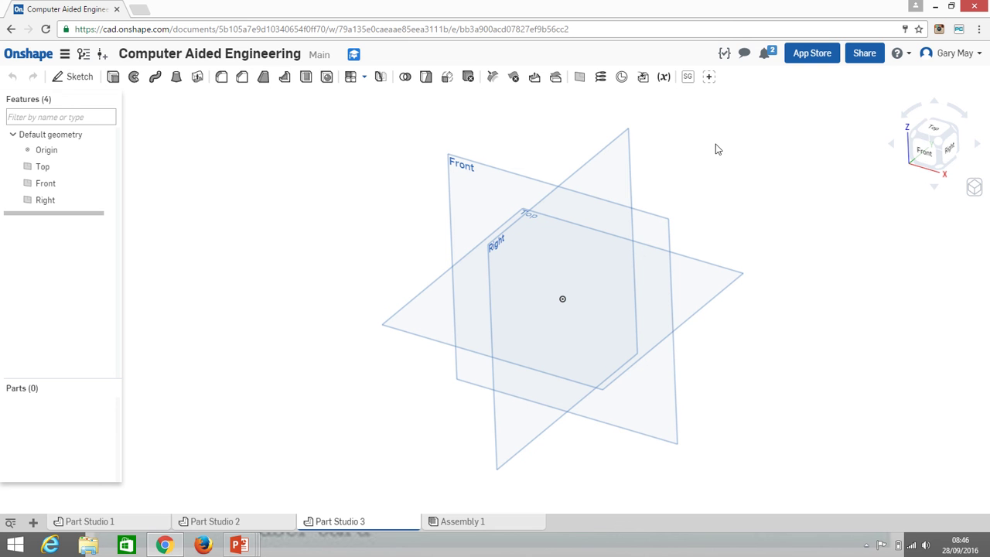
# Step: Open the account settings, go to the preferences and check the available display languages
pyautogui.click(957, 55)
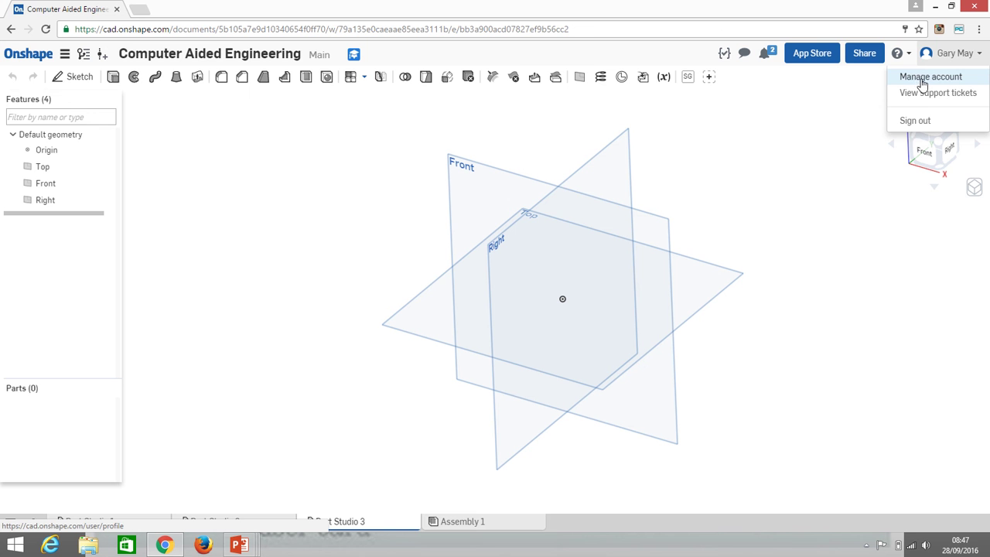
pyautogui.click(928, 78)
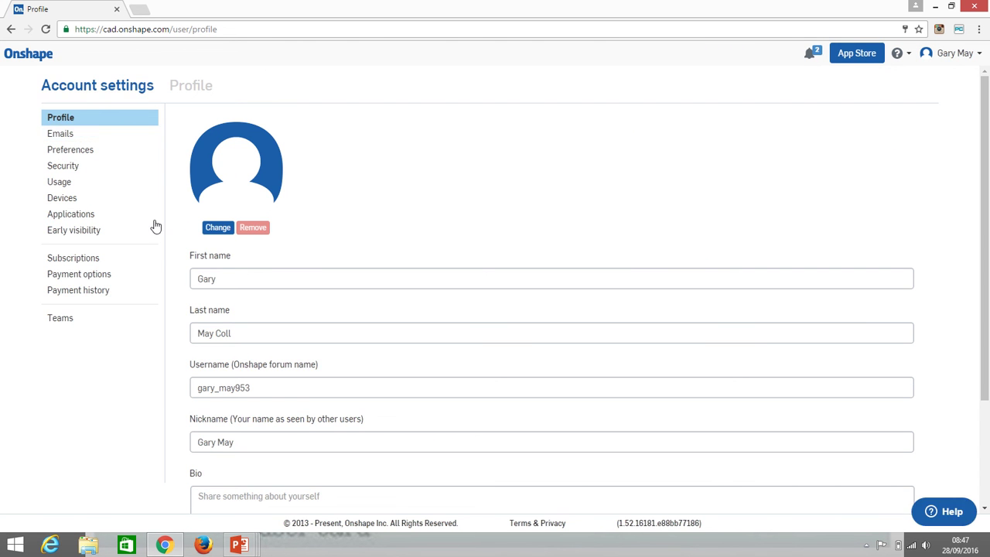
pyautogui.scroll(-3, 274, 287)
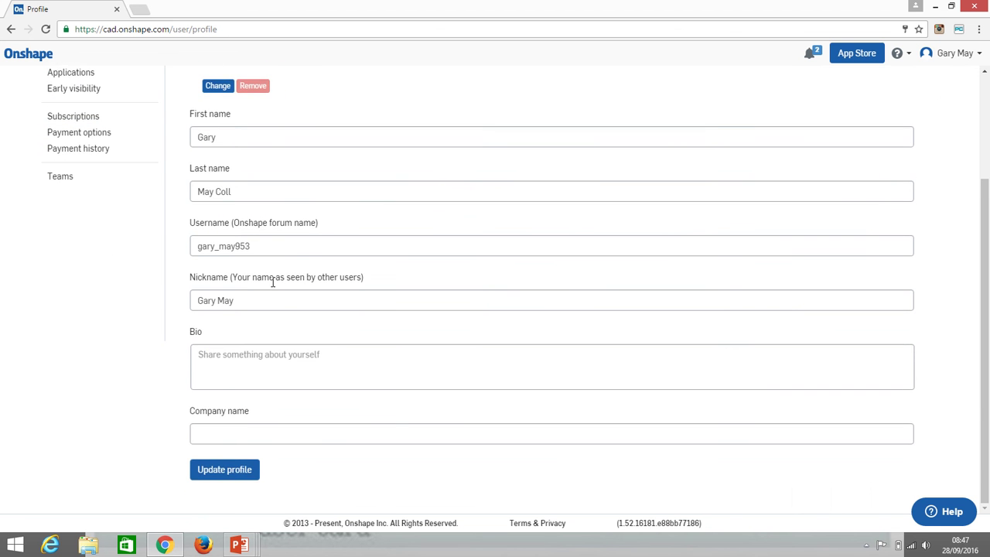
pyautogui.scroll(3, 271, 281)
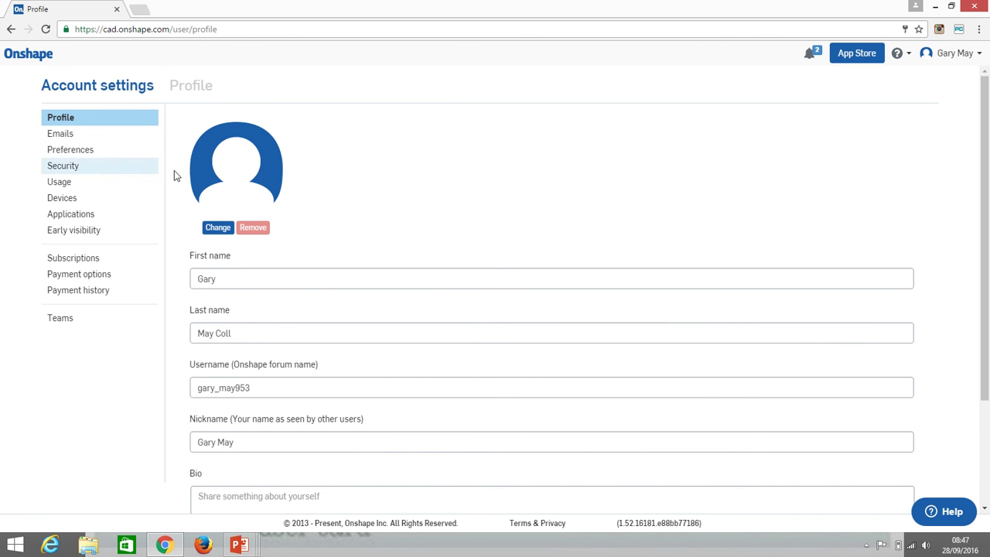
pyautogui.click(66, 155)
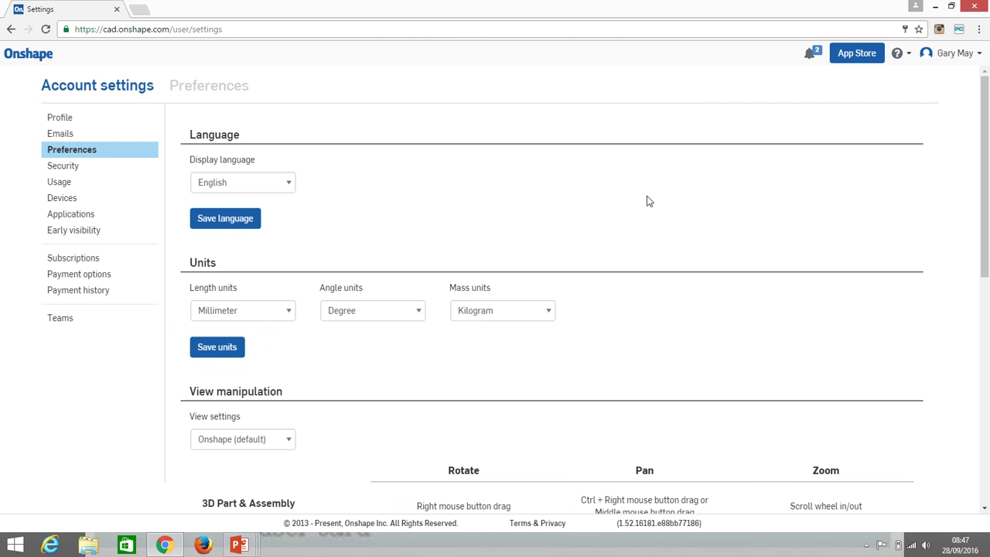
pyautogui.click(288, 186)
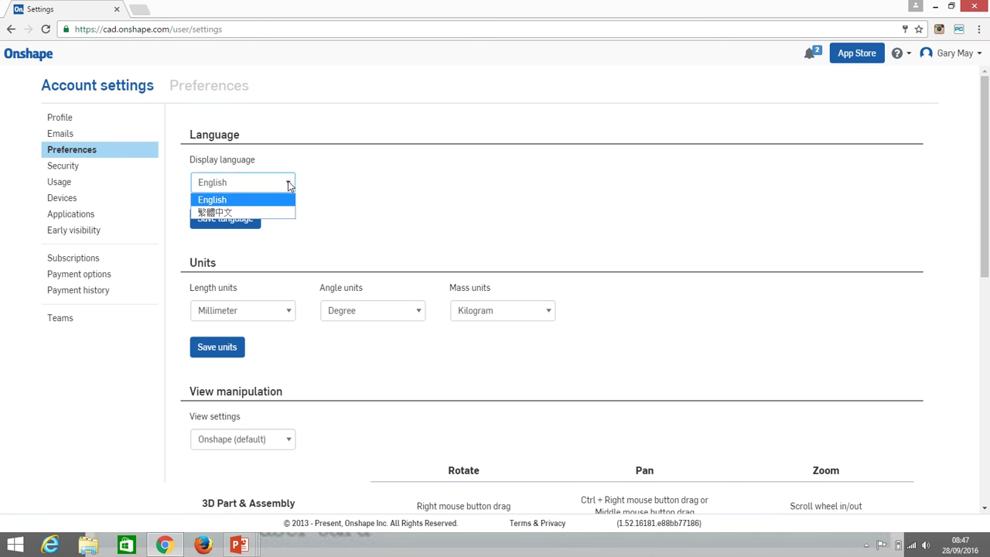
pyautogui.click(487, 212)
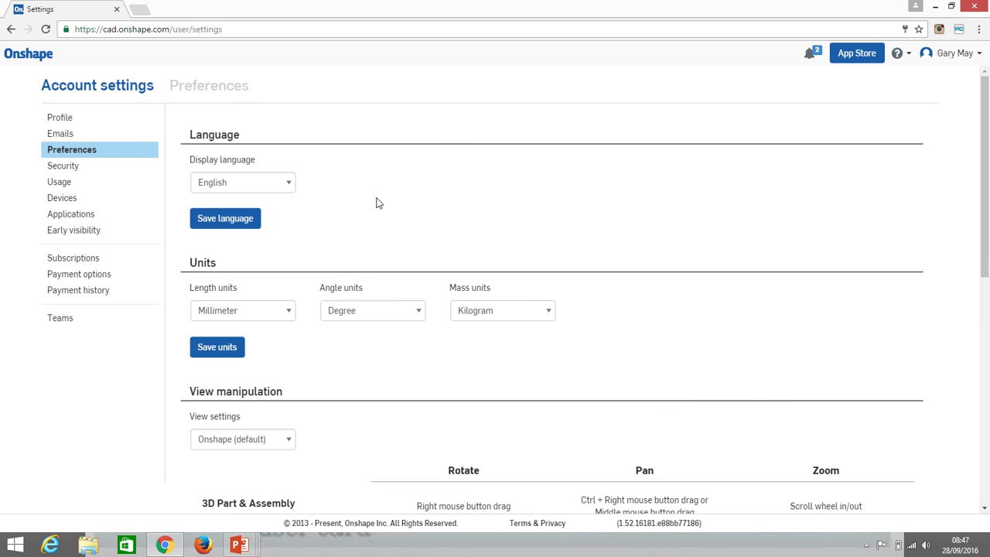
# Step: Save the default units as Millimeter for length, Degree for angle and Kilogram for mass
pyautogui.scroll(-2, 377, 203)
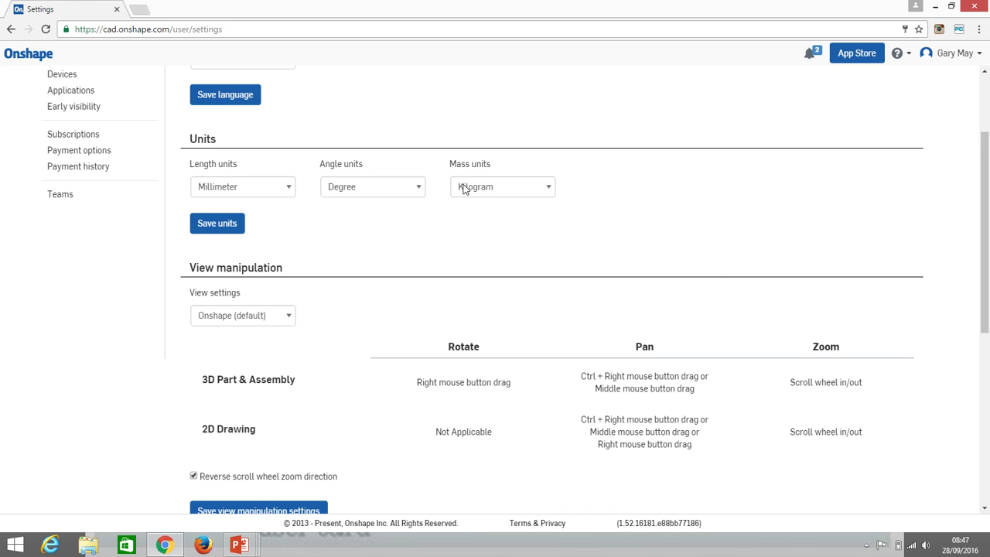
pyautogui.click(289, 189)
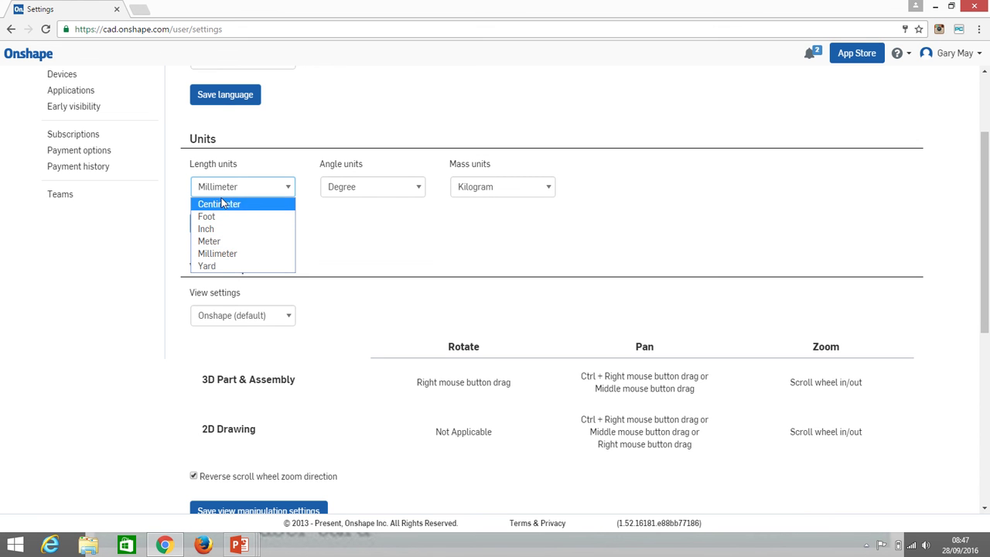
pyautogui.click(218, 259)
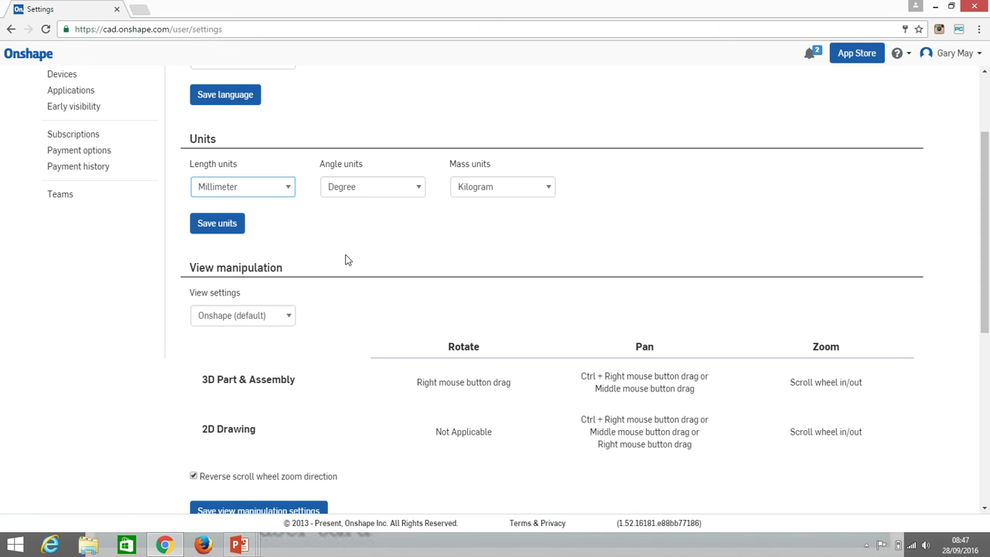
pyautogui.click(402, 189)
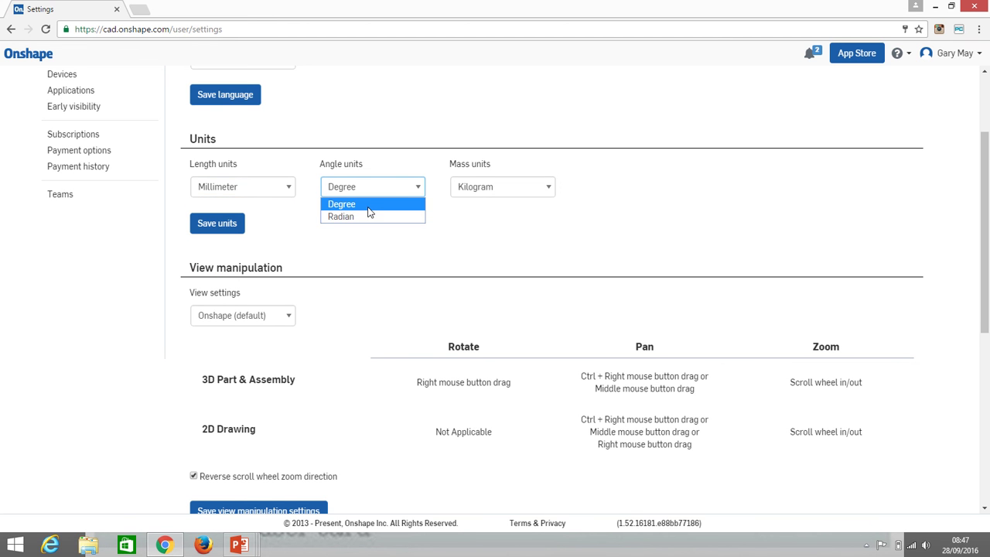
pyautogui.click(368, 205)
pyautogui.click(550, 187)
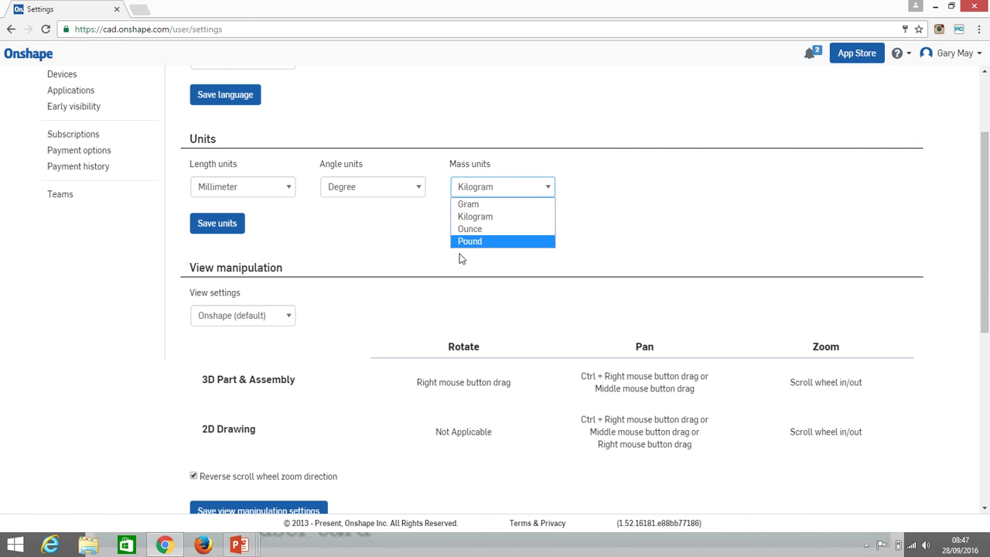
pyautogui.click(390, 233)
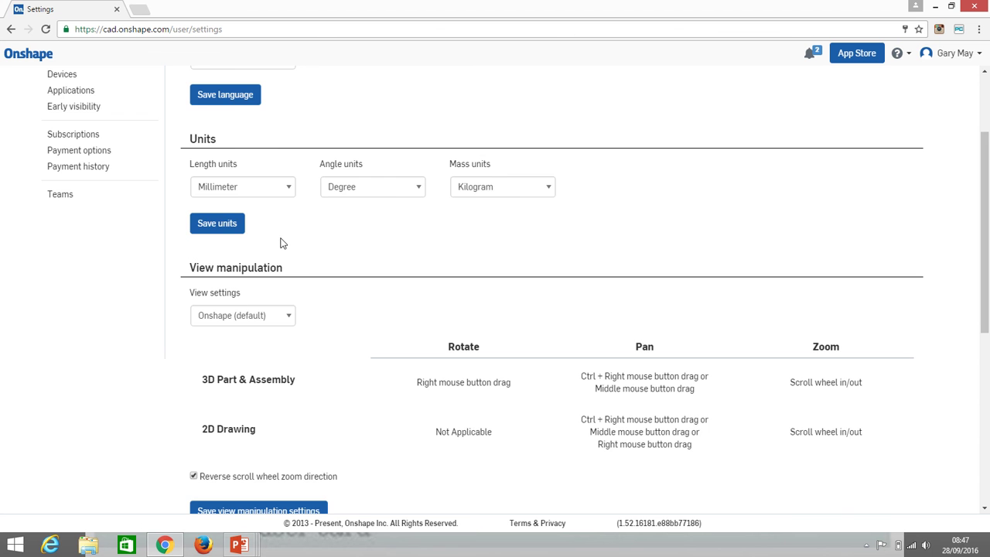
pyautogui.scroll(3, 281, 243)
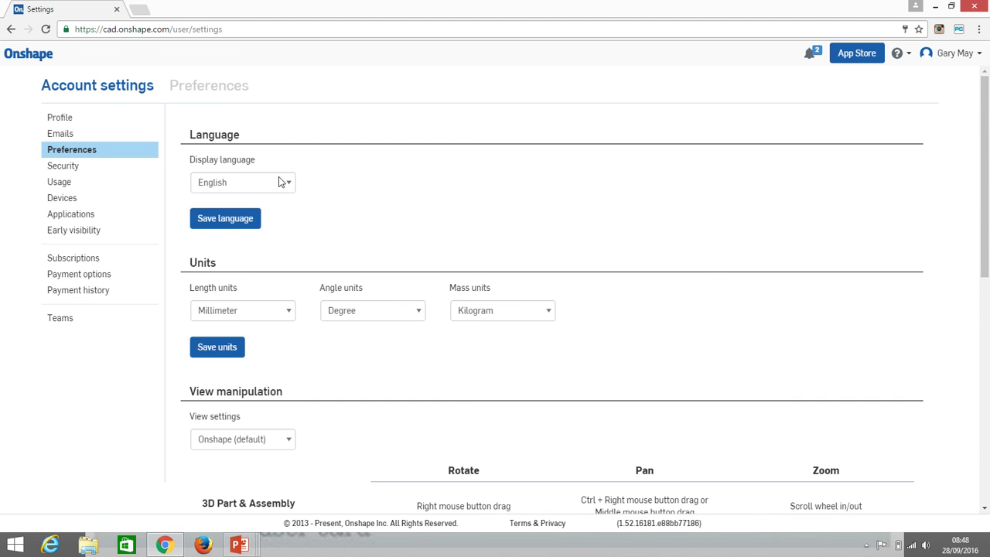
pyautogui.scroll(-6, 281, 189)
pyautogui.scroll(-1, 162, 343)
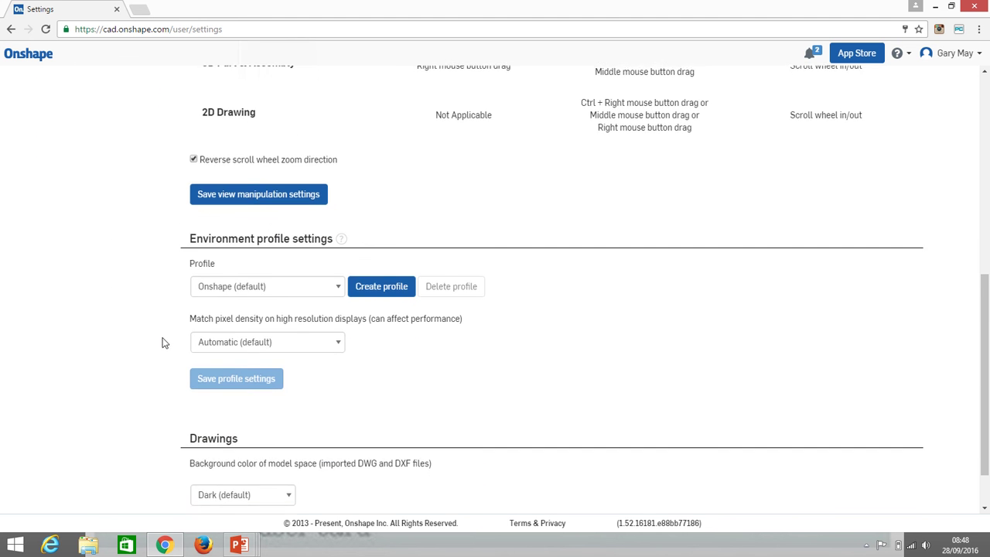
pyautogui.scroll(6, 245, 349)
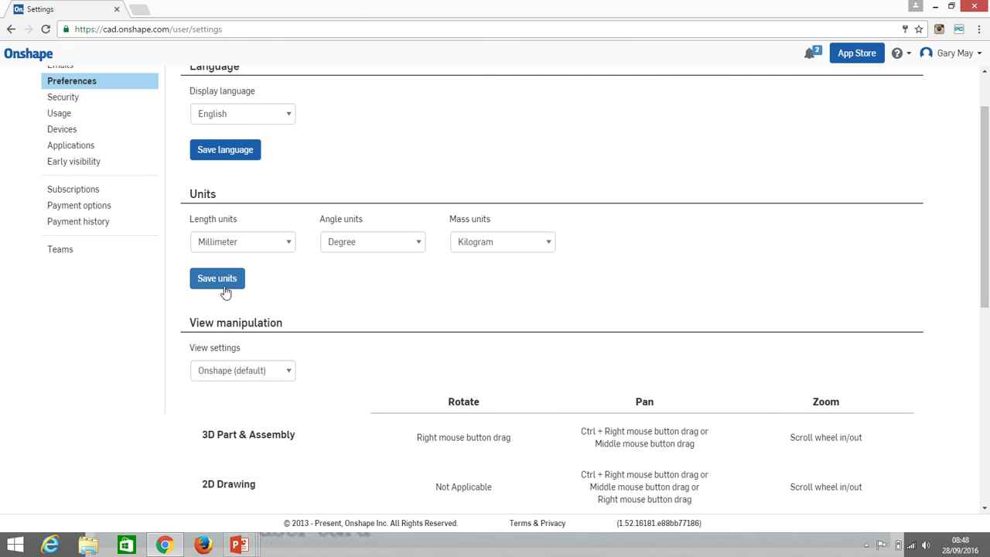
pyautogui.click(214, 282)
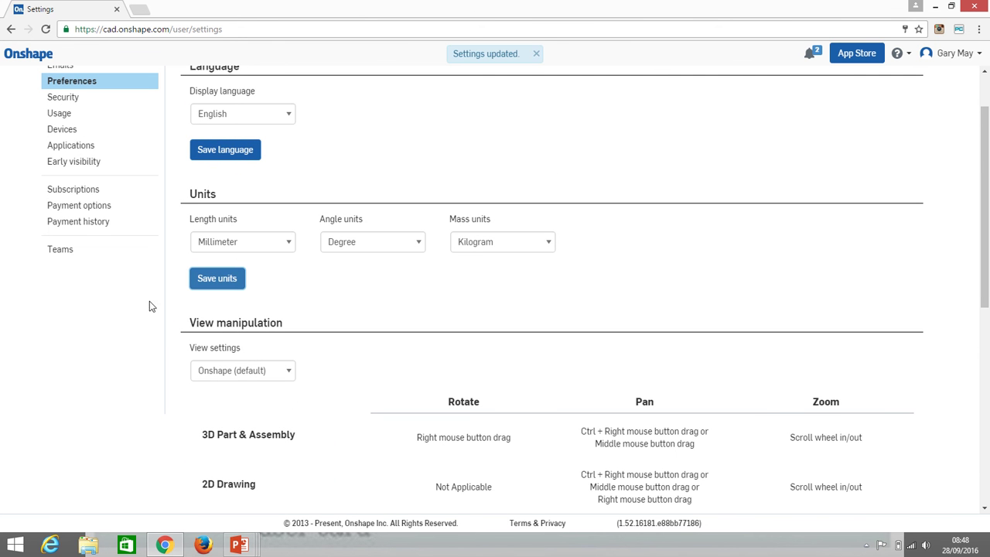
pyautogui.click(537, 55)
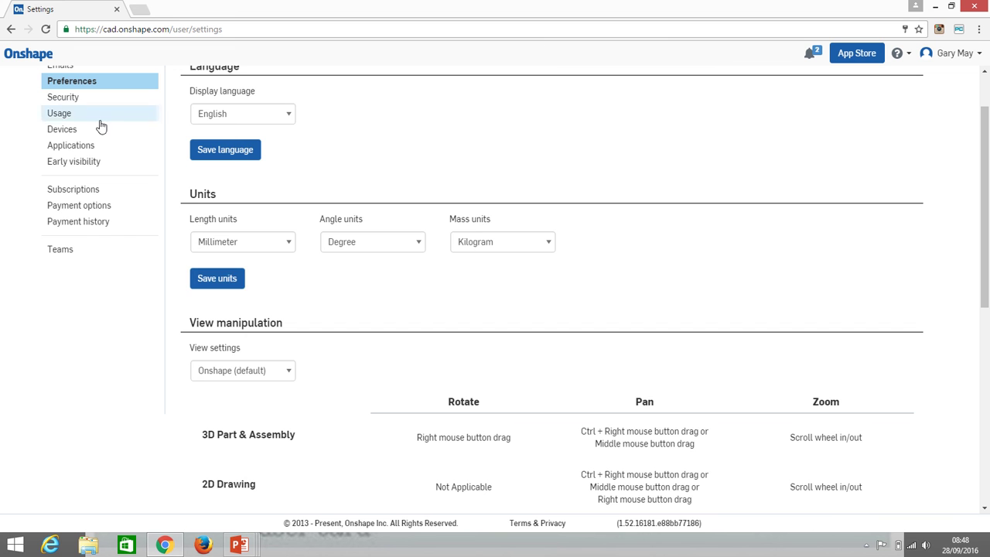
# Step: Return to Part Studio 3 of the Computer Aided Engineering document and look through the options for adding new elements
pyautogui.click(10, 29)
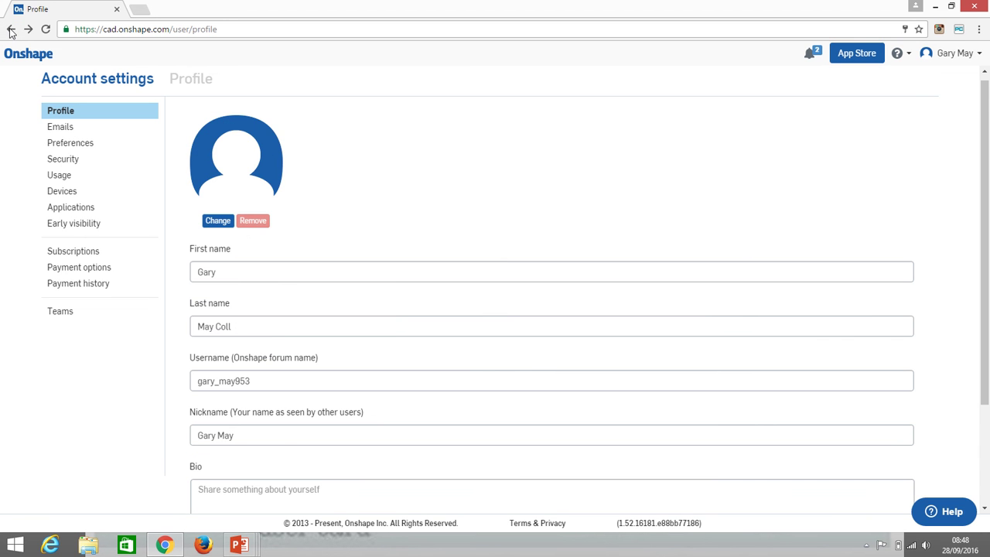
pyautogui.click(10, 30)
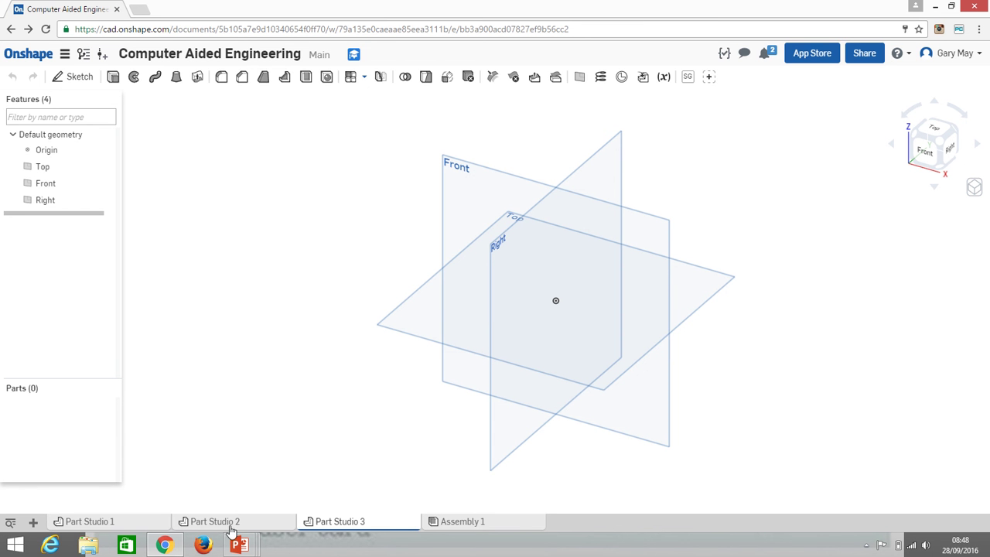
pyautogui.click(34, 523)
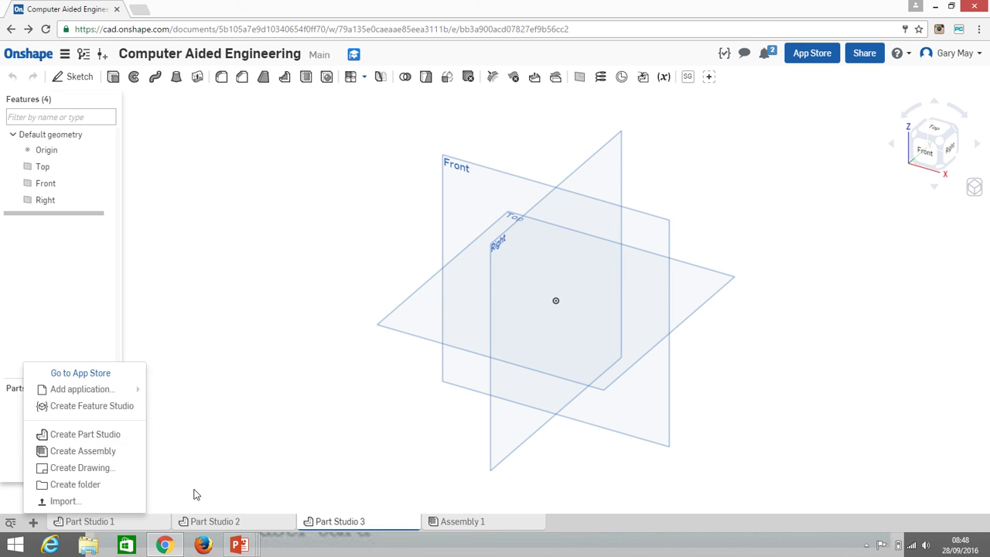
pyautogui.click(221, 451)
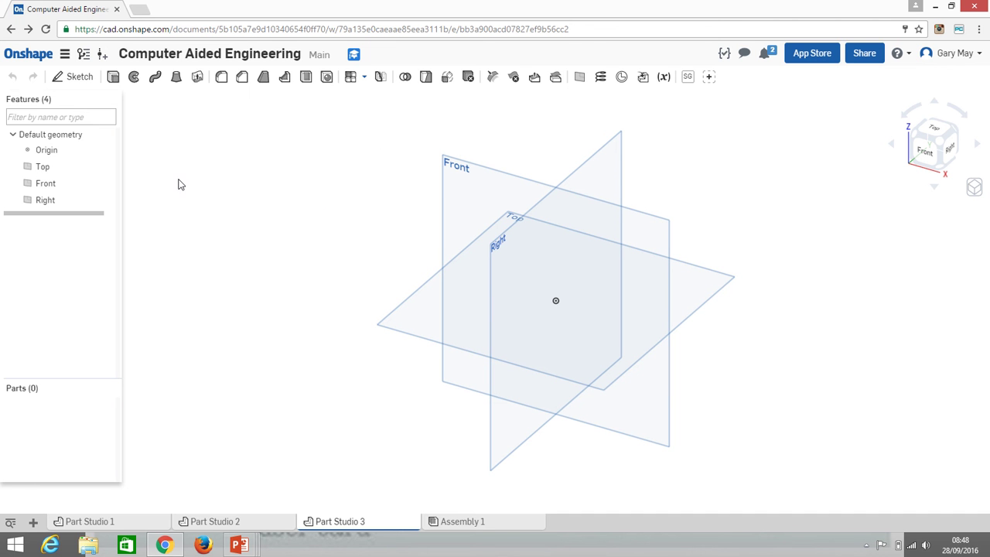
# Step: Start a new sketch on the Top plane and view it normal to the sketch plane
pyautogui.click(410, 308)
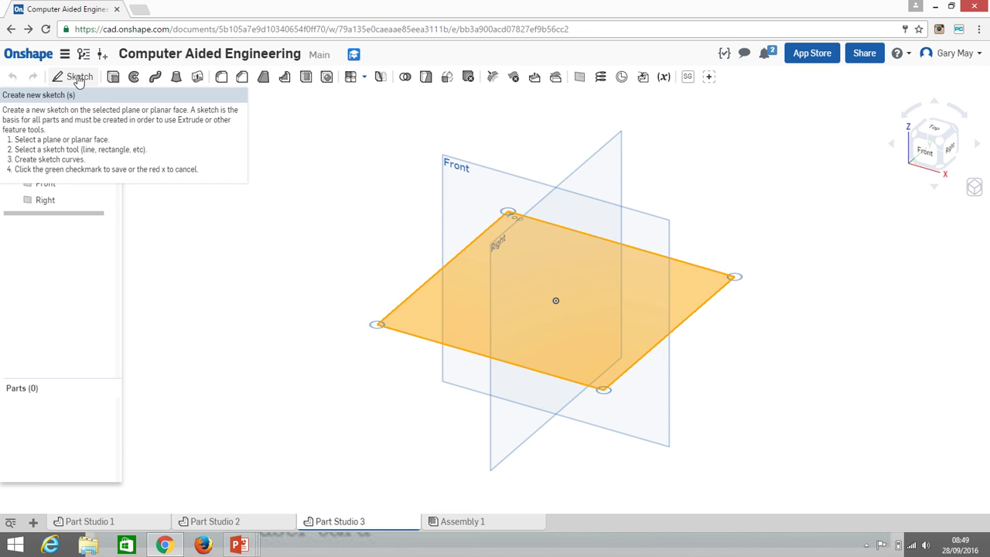
pyautogui.press('s')
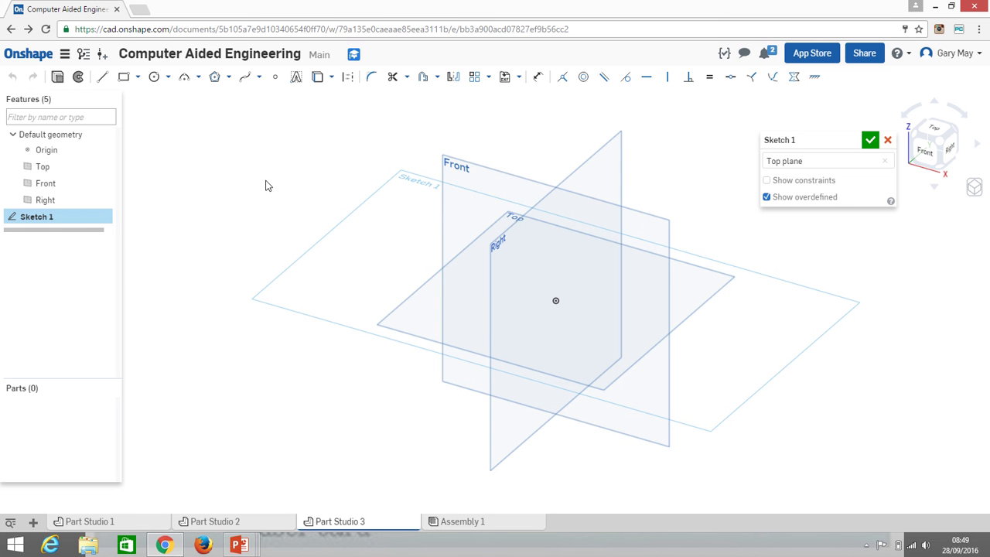
pyautogui.moveTo(264, 183); pyautogui.dragTo(239, 190, button='right')
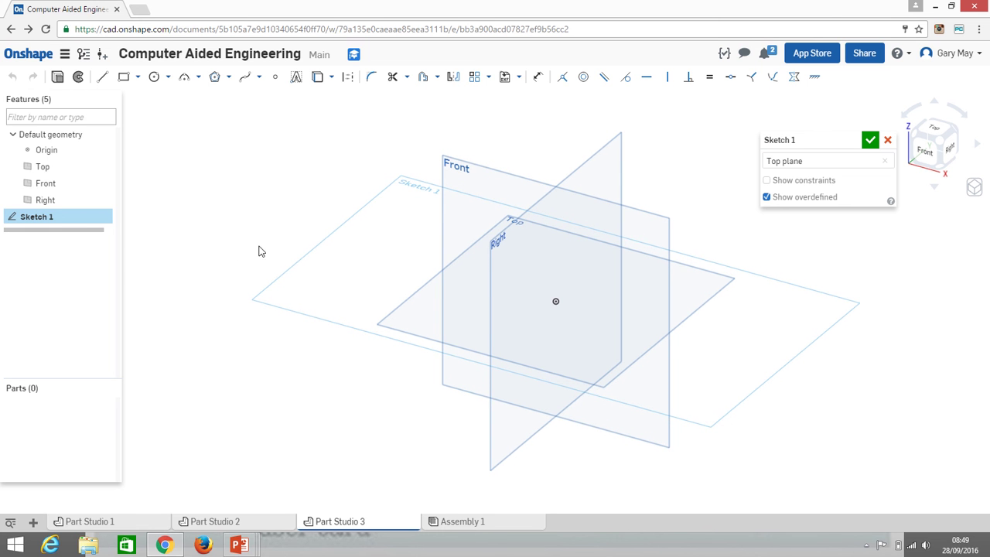
pyautogui.rightClick(270, 209)
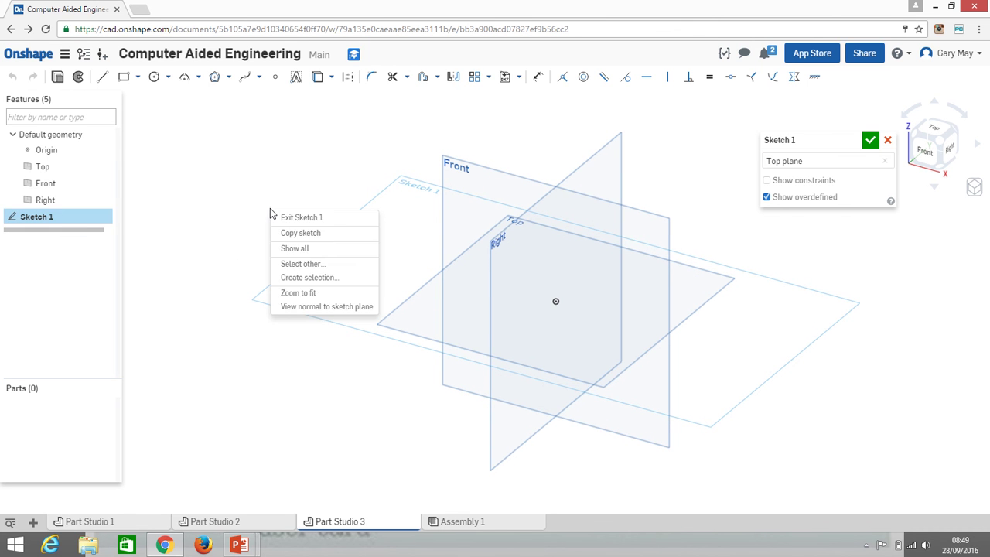
pyautogui.click(316, 308)
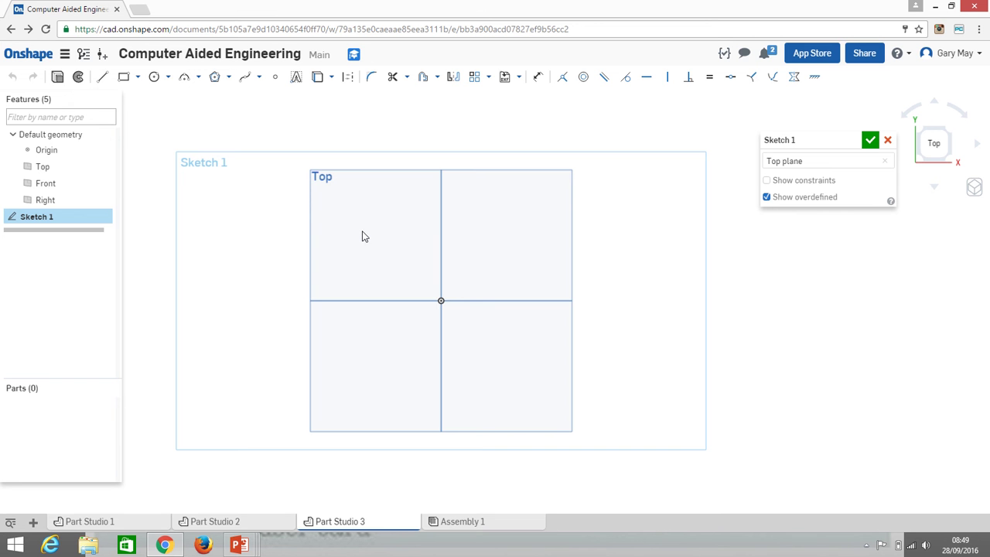
pyautogui.moveTo(363, 236)
pyautogui.mouseDown(button='middle')
pyautogui.moveTo(410, 225)
pyautogui.moveTo(415, 268)
pyautogui.moveTo(425, 248)
pyautogui.mouseUp(button='middle')
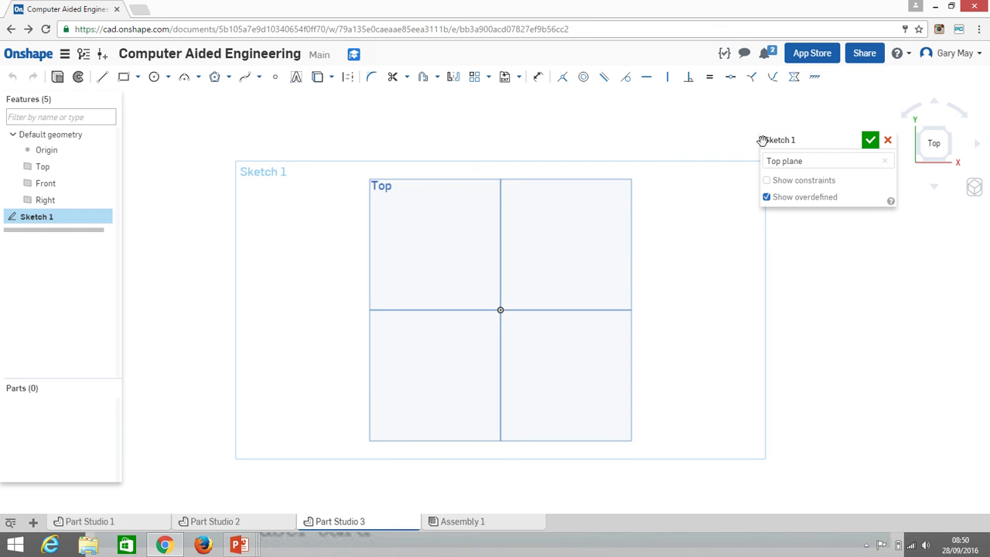
# Step: Sketch a center point rectangle about 111 mm wide and 62 mm high, centred on the origin
pyautogui.moveTo(797, 141)
pyautogui.click(139, 81)
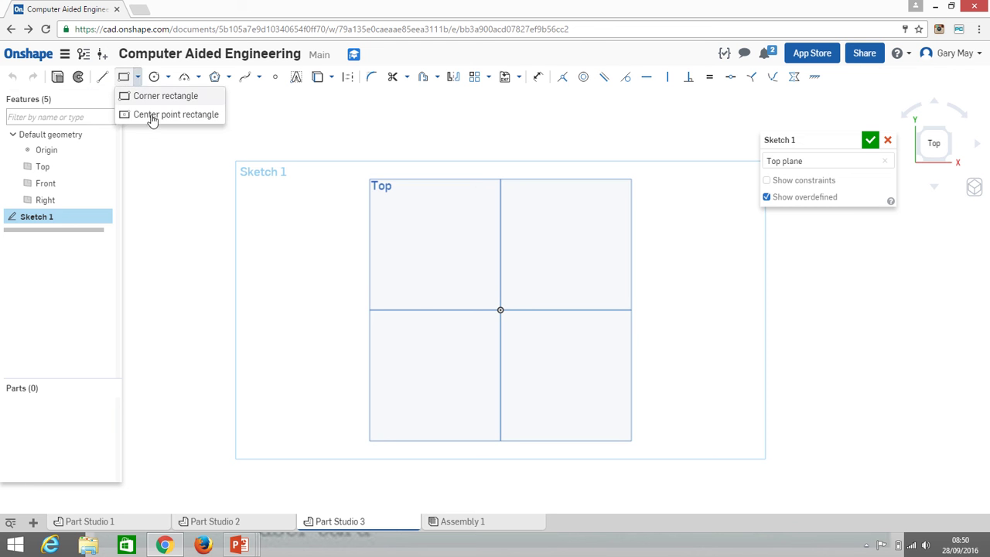
pyautogui.click(154, 118)
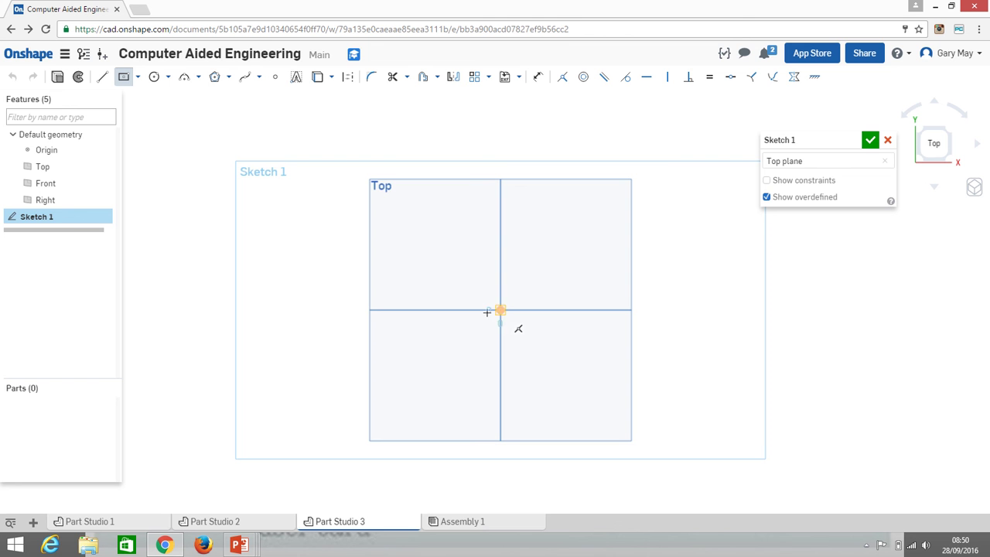
pyautogui.click(487, 311)
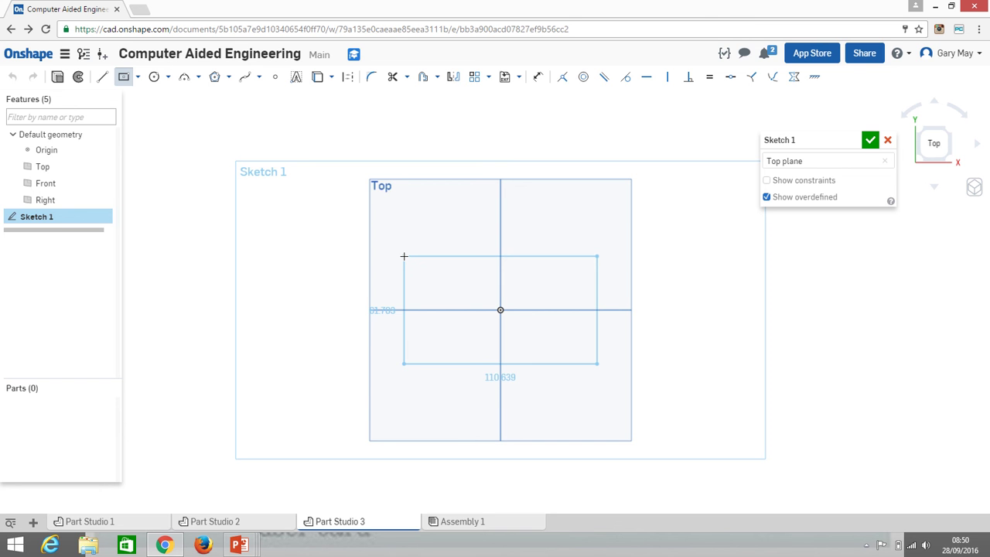
pyautogui.click(403, 256)
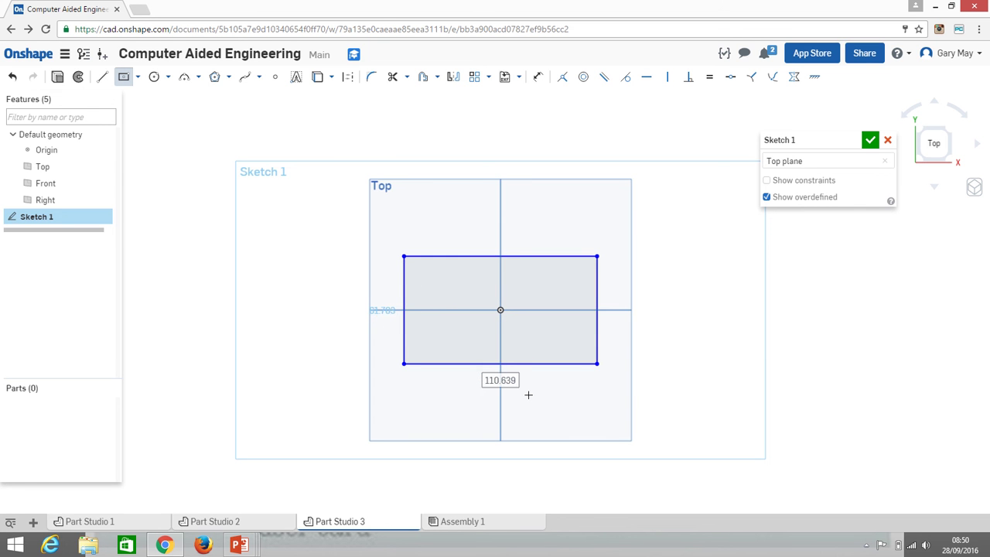
# Step: Set the rectangle's horizontal width to 40 mm
pyautogui.write('4')
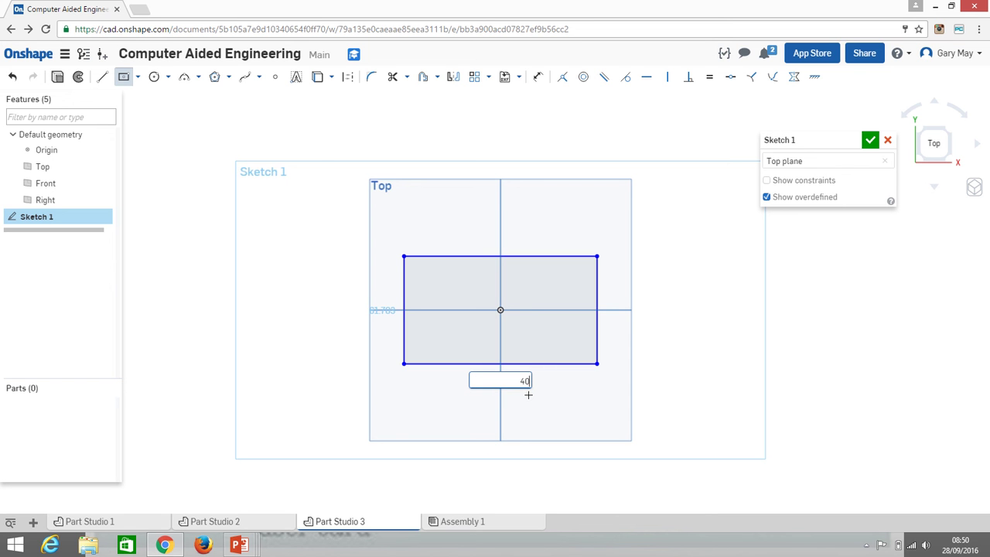
pyautogui.write('0')
pyautogui.press('Return')
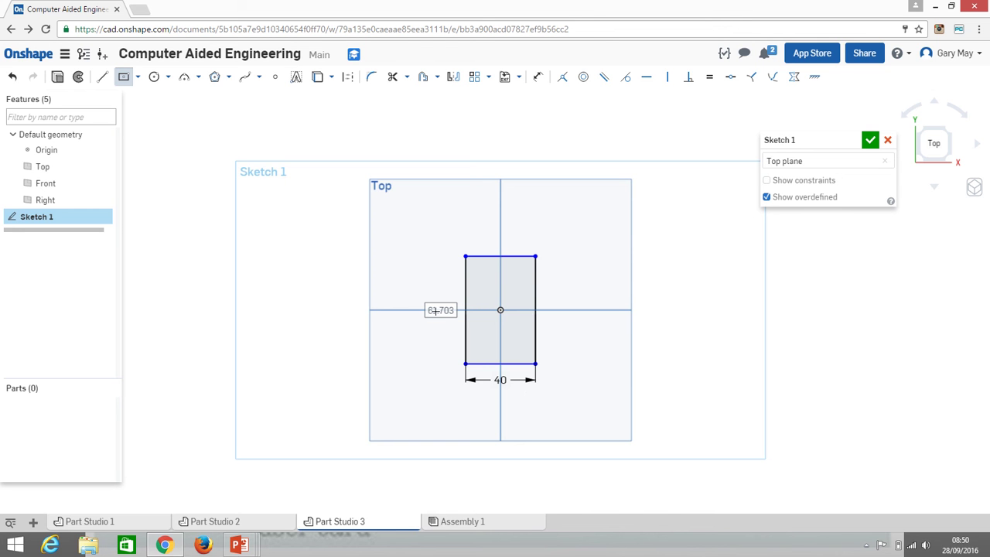
# Step: Set the rectangle's vertical height to 25 mm
pyautogui.click(449, 377)
pyautogui.write('25')
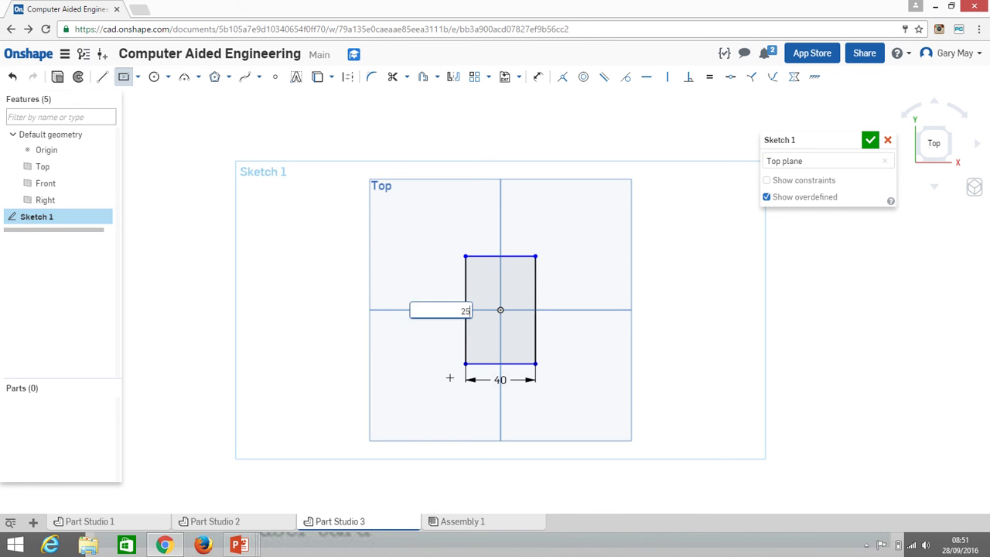
pyautogui.press('Return')
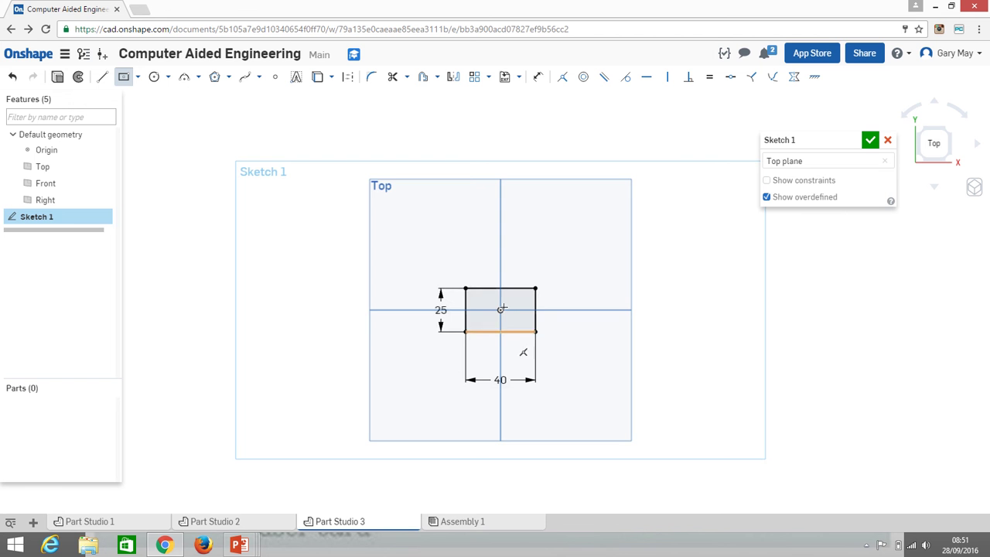
# Step: Place sketch points at the midpoint of the rectangle's right side and about 12 mm beyond it, level with the origin
pyautogui.scroll(5, 502, 309)
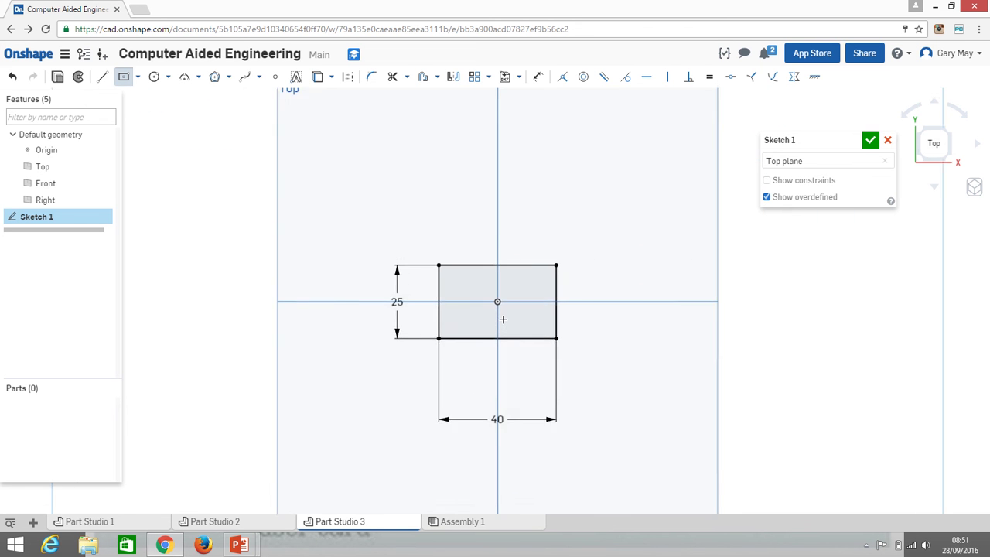
pyautogui.scroll(3, 503, 318)
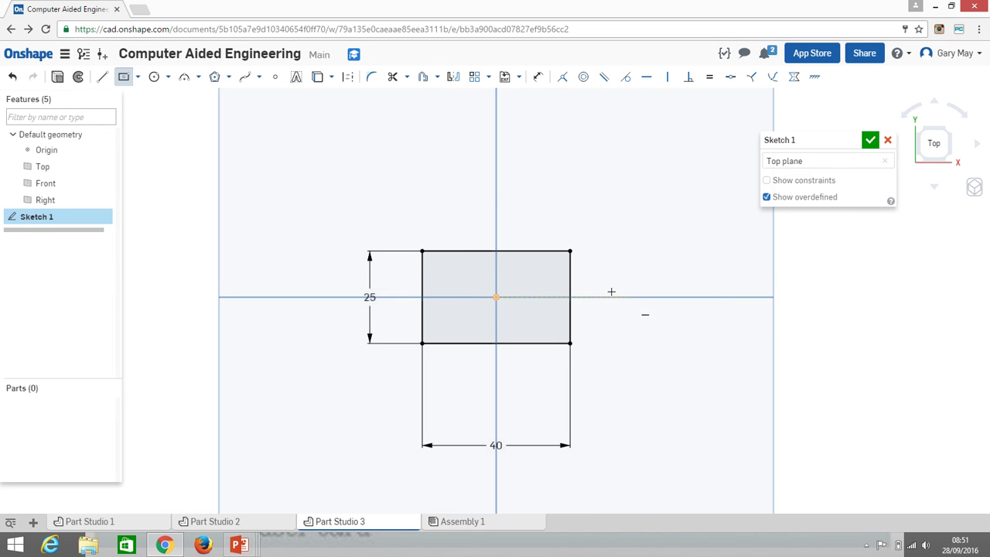
pyautogui.click(277, 80)
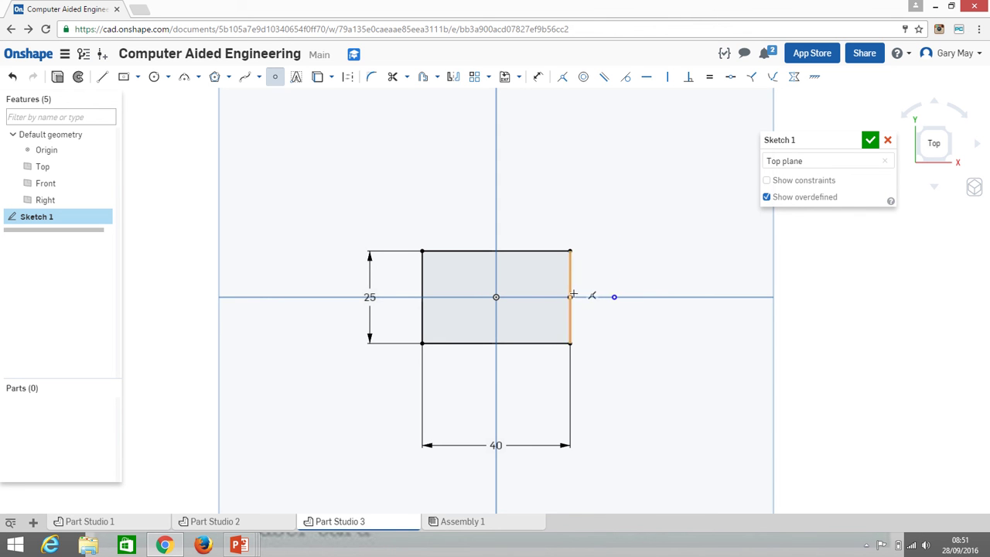
# Step: Dimension the outer sketch point 10 mm from the rectangle's right side
pyautogui.click(537, 79)
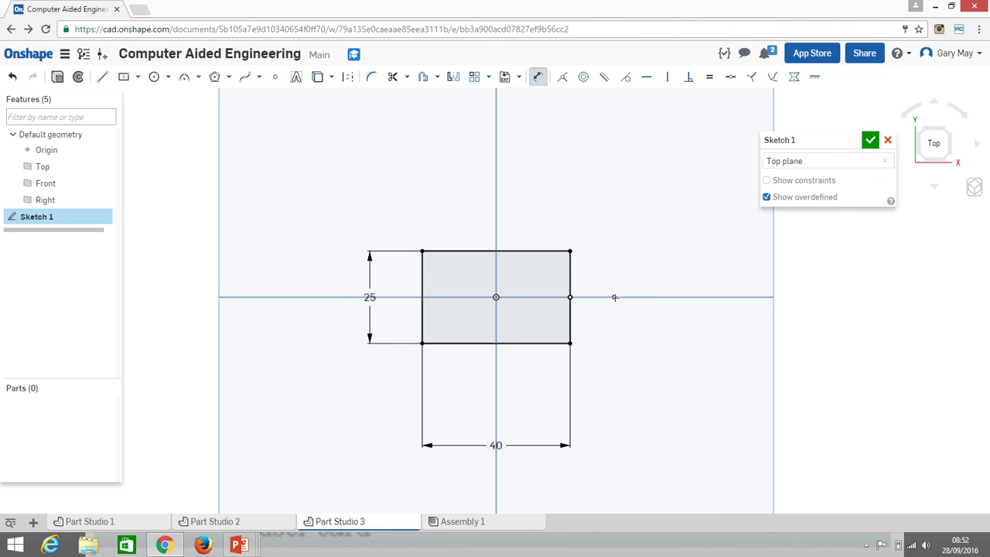
pyautogui.click(579, 324)
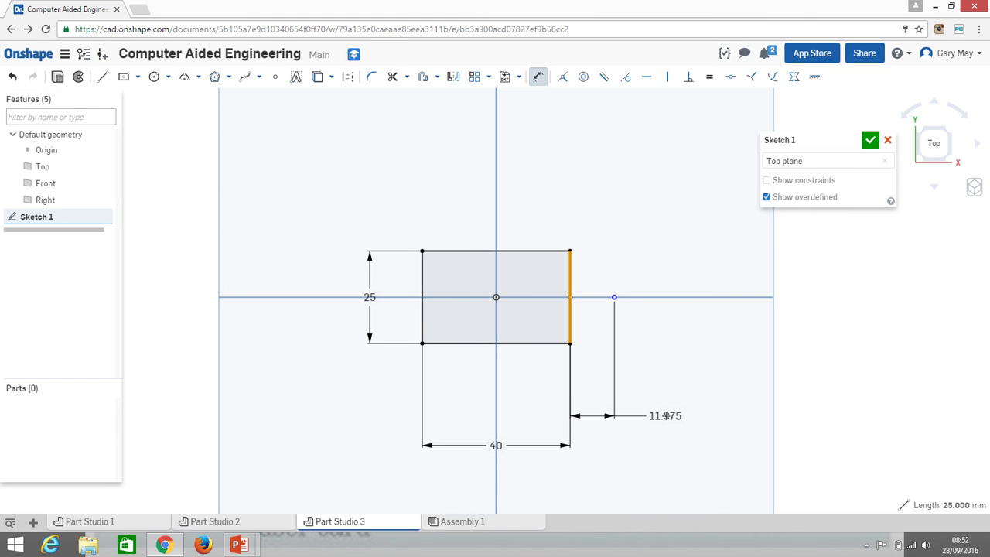
pyautogui.click(666, 416)
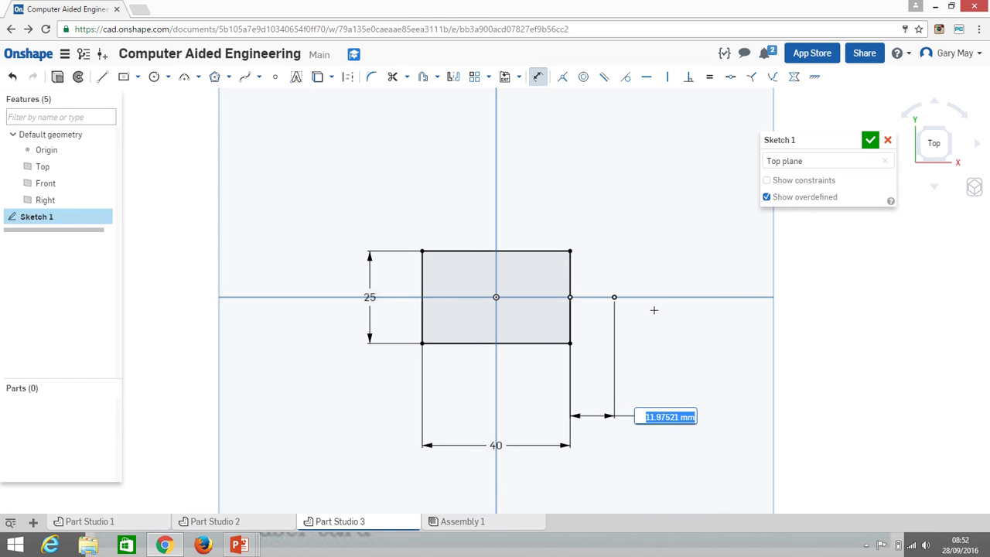
pyautogui.write('1')
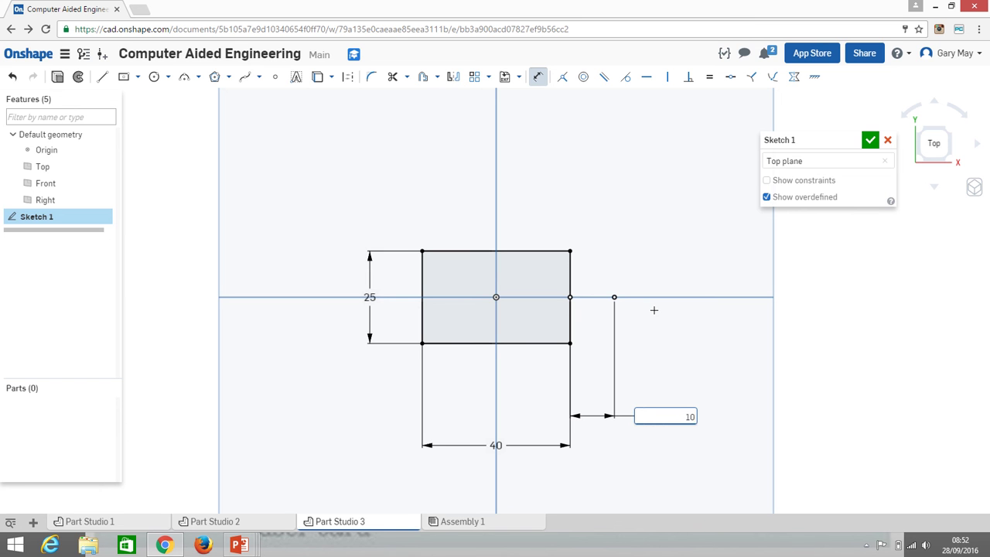
pyautogui.write('0')
pyautogui.press('Return')
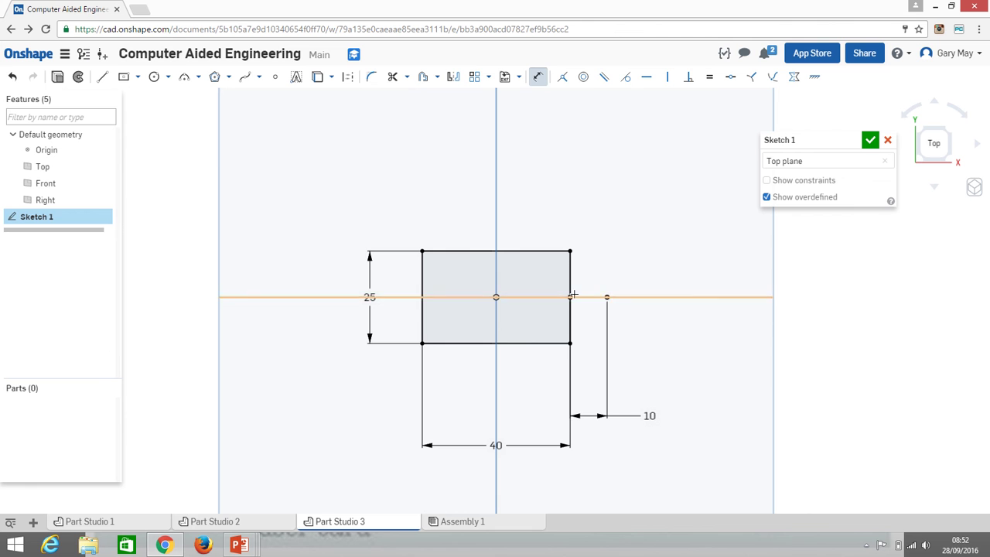
# Step: Draw two lines joining the rectangle's upper and lower right corners to the outer sketch point, forming a pointed end
pyautogui.click(104, 81)
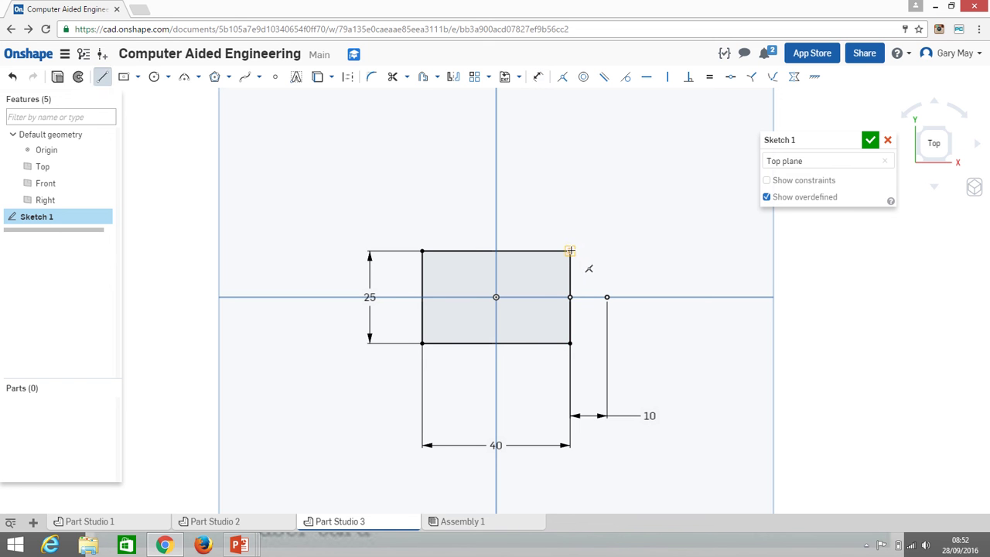
pyautogui.click(570, 252)
pyautogui.click(607, 297)
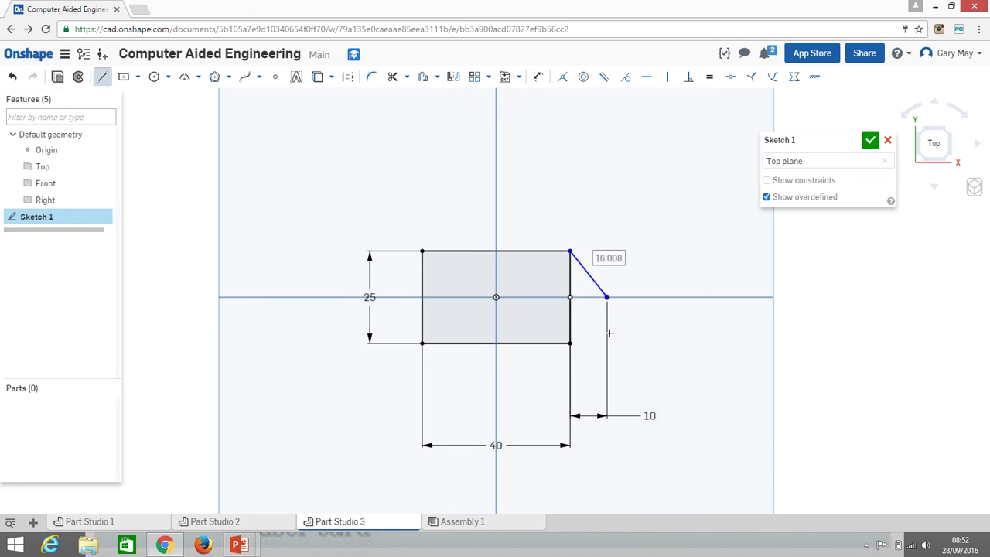
pyautogui.click(571, 343)
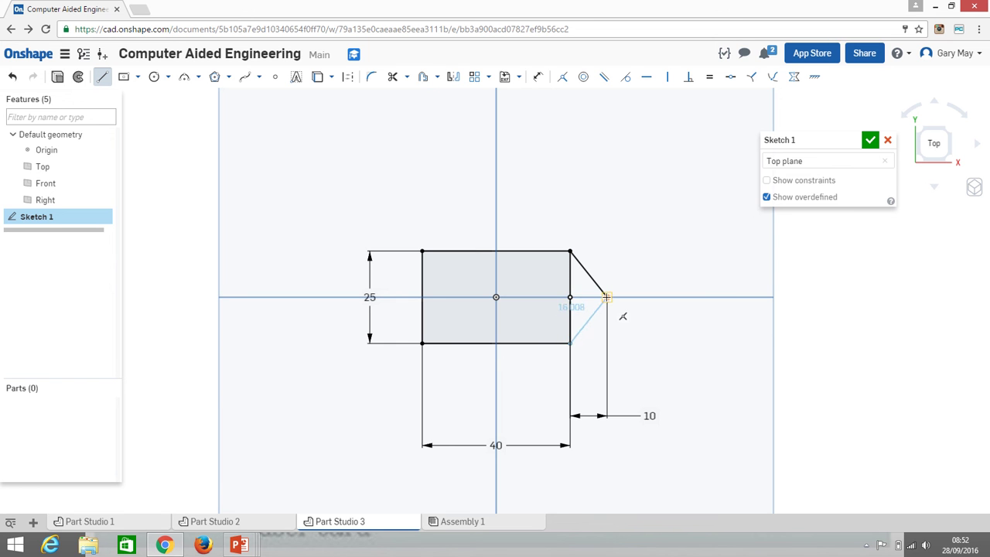
pyautogui.click(608, 297)
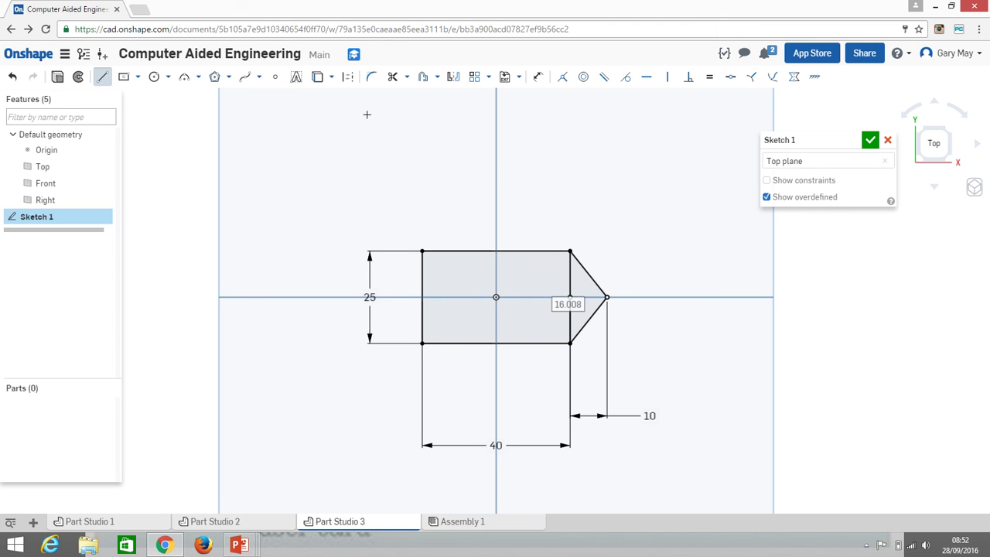
# Step: Trim away the rectangle's right side between the corners so the profile is one pointed region, and finish the sketch
pyautogui.click(393, 82)
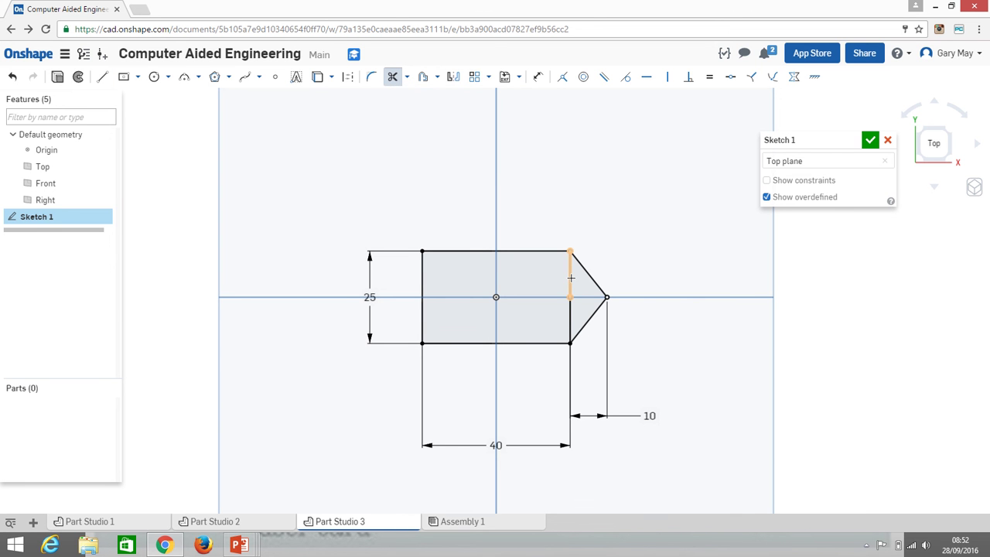
pyautogui.click(574, 326)
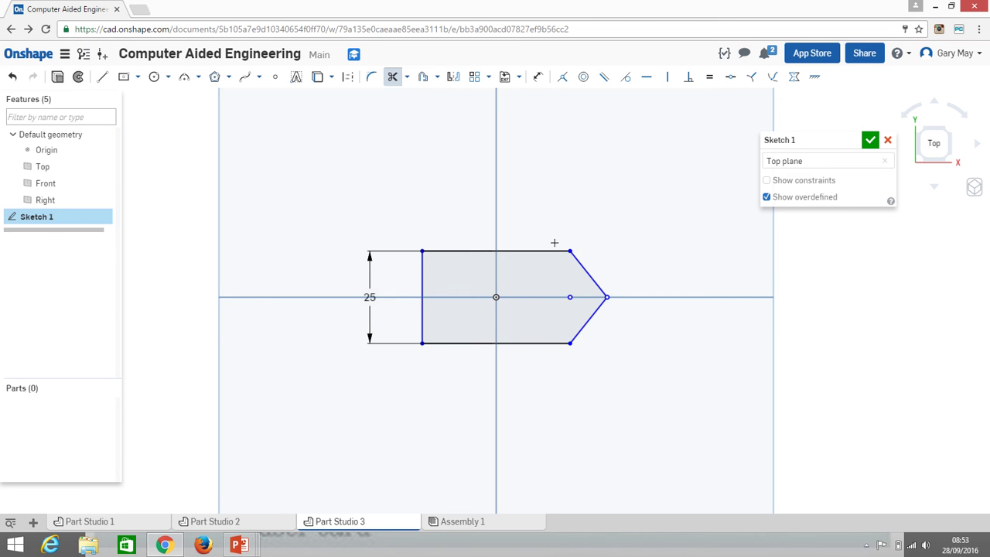
pyautogui.click(871, 143)
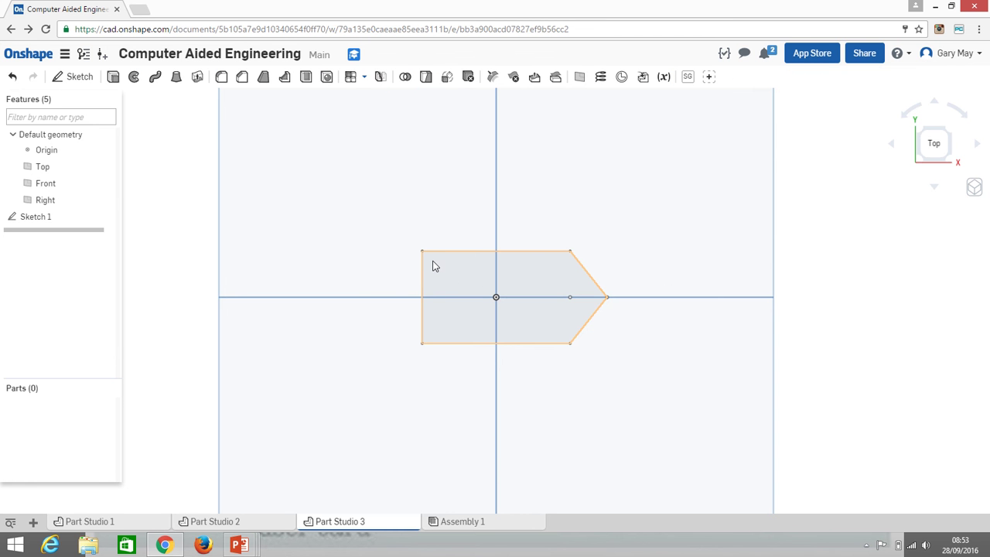
# Step: Extrude the pointed sketch region as a new solid with a blind depth of 3 mm
pyautogui.moveTo(433, 266); pyautogui.dragTo(458, 287, button='right')
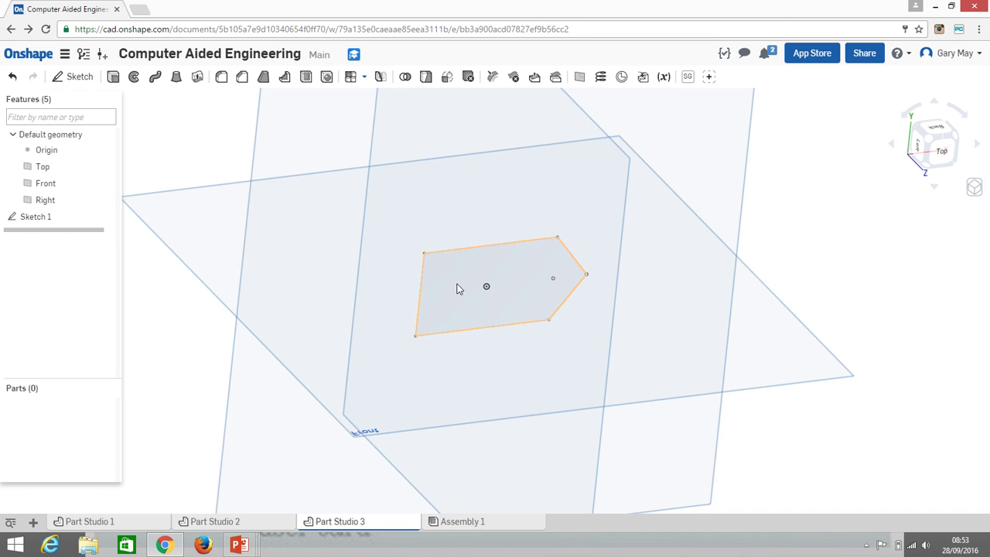
pyautogui.scroll(-3, 456, 284)
pyautogui.moveTo(457, 288)
pyautogui.mouseDown(button='right')
pyautogui.moveTo(468, 286)
pyautogui.moveTo(412, 292)
pyautogui.mouseUp(button='right')
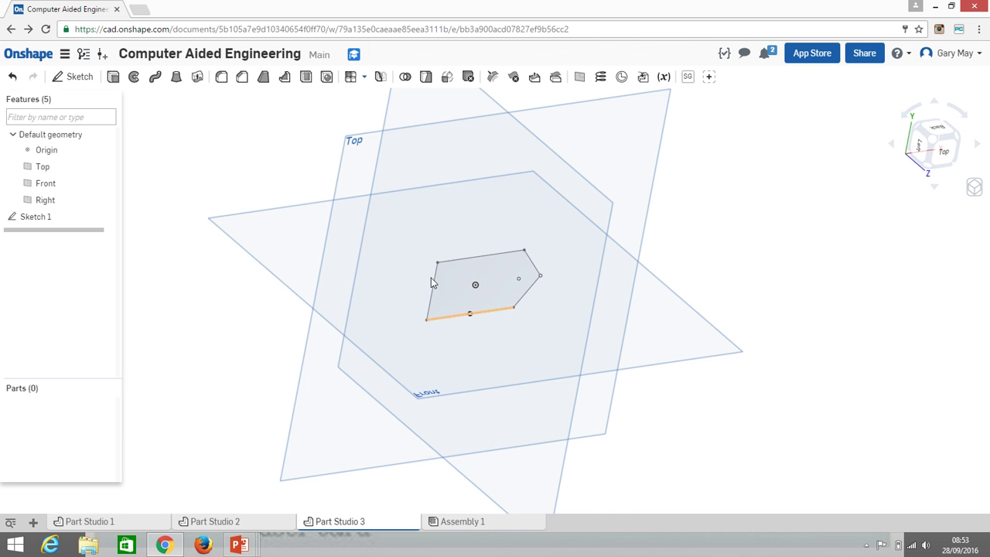
pyautogui.click(114, 78)
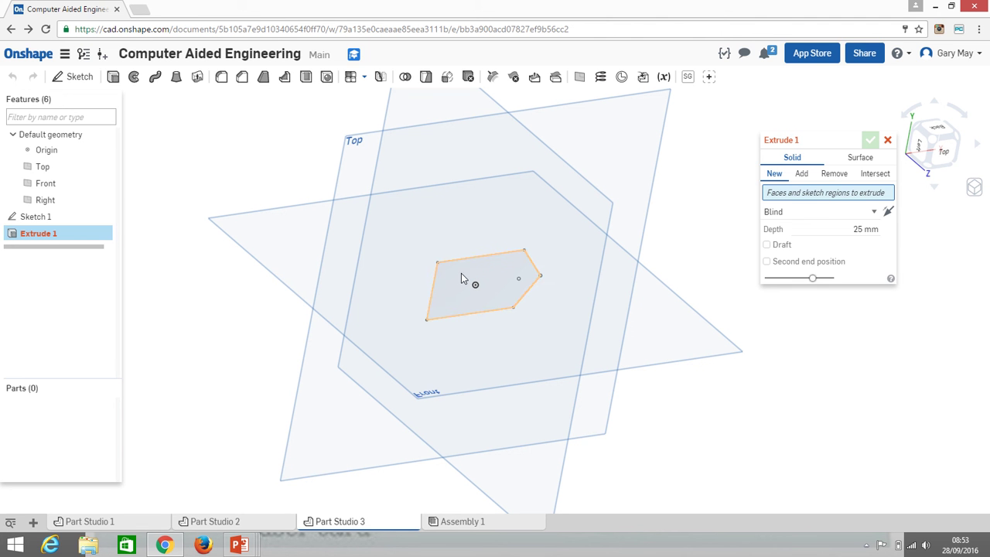
pyautogui.click(461, 277)
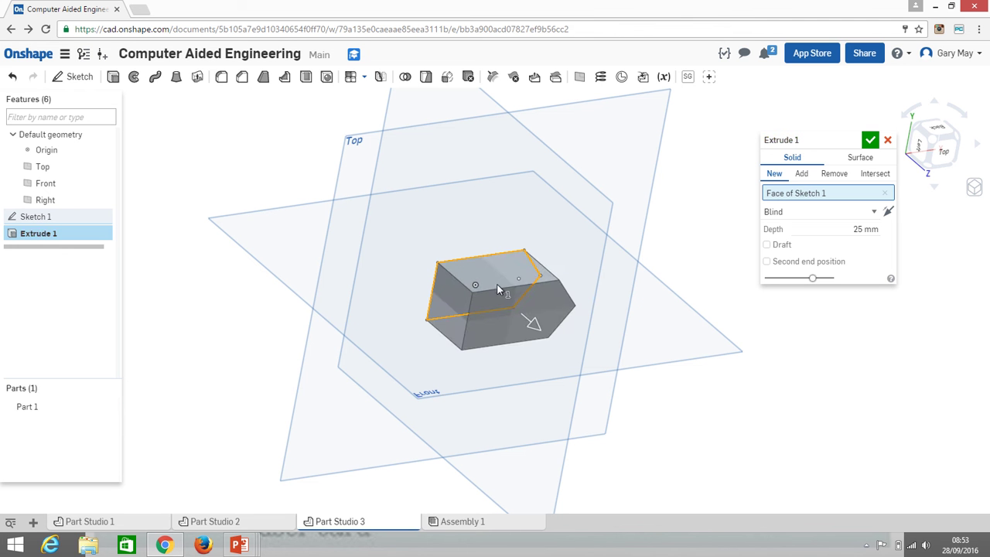
pyautogui.moveTo(501, 276); pyautogui.dragTo(541, 275, button='right')
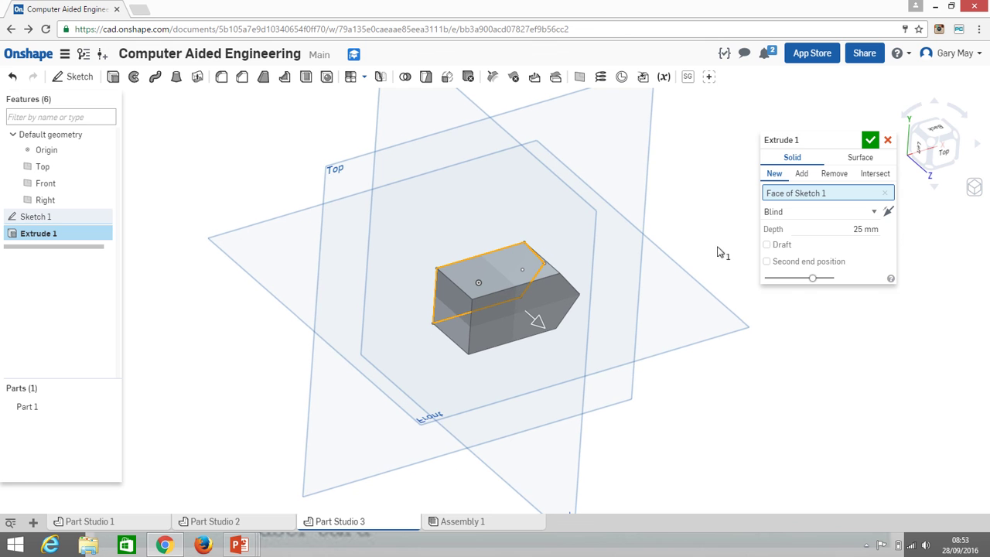
pyautogui.click(859, 229)
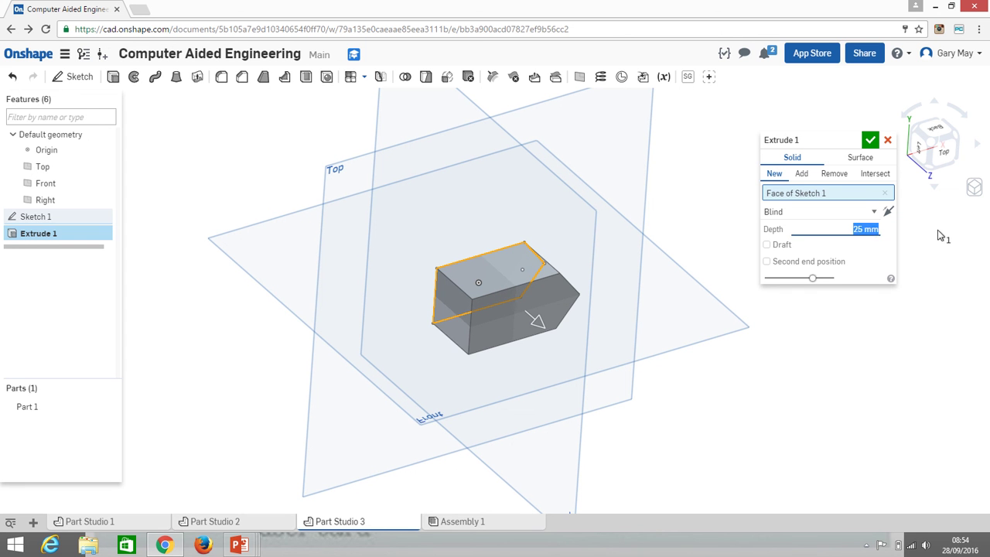
pyautogui.write('3')
pyautogui.press('Return')
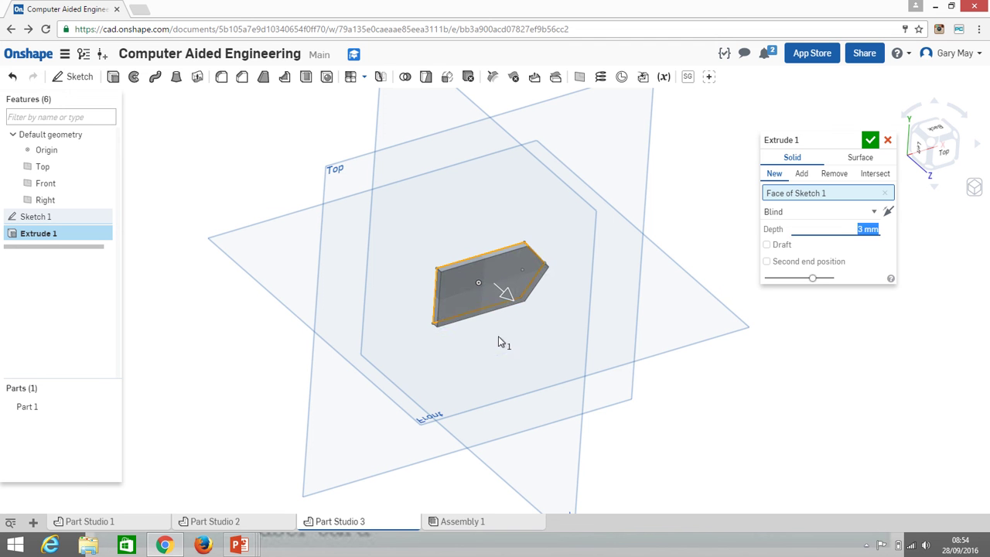
pyautogui.scroll(1, 487, 285)
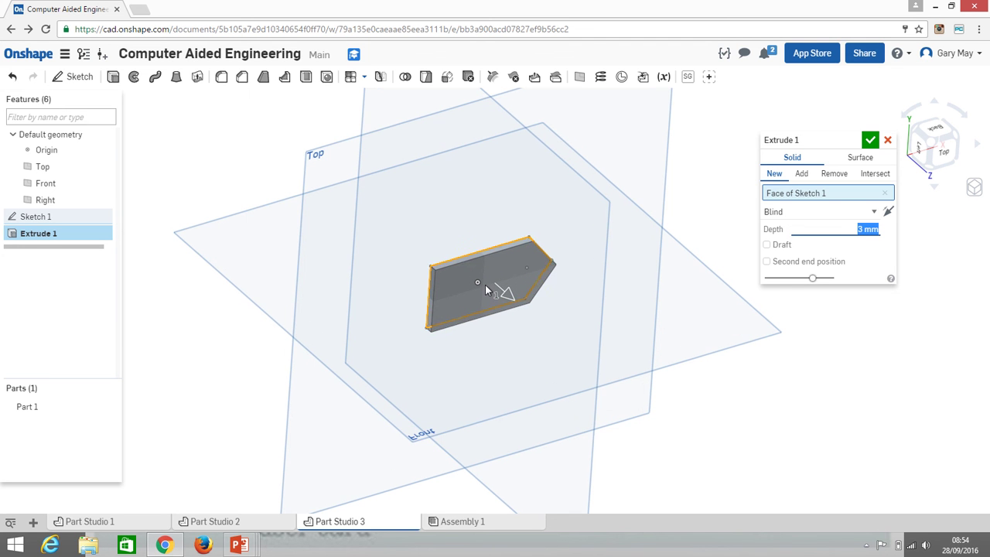
pyautogui.click(870, 140)
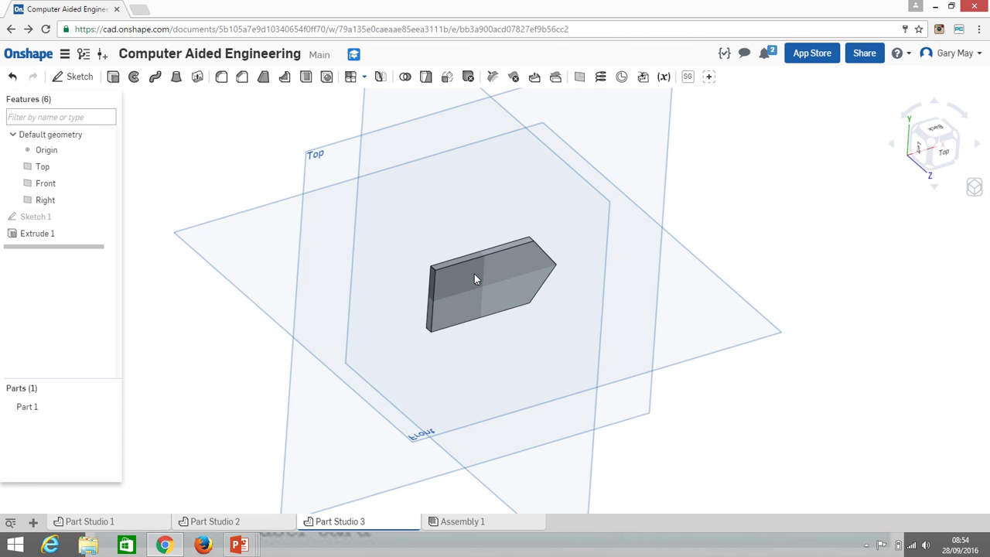
# Step: Fillet the short edge at the plate's pointed tip with a 5 mm radius
pyautogui.scroll(3, 474, 274)
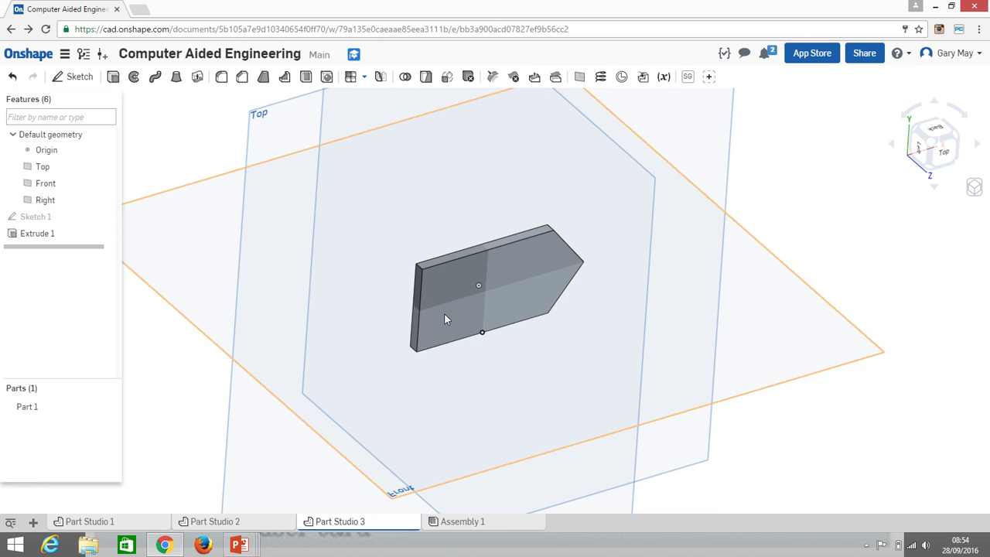
pyautogui.moveTo(445, 319); pyautogui.dragTo(385, 330, button='right')
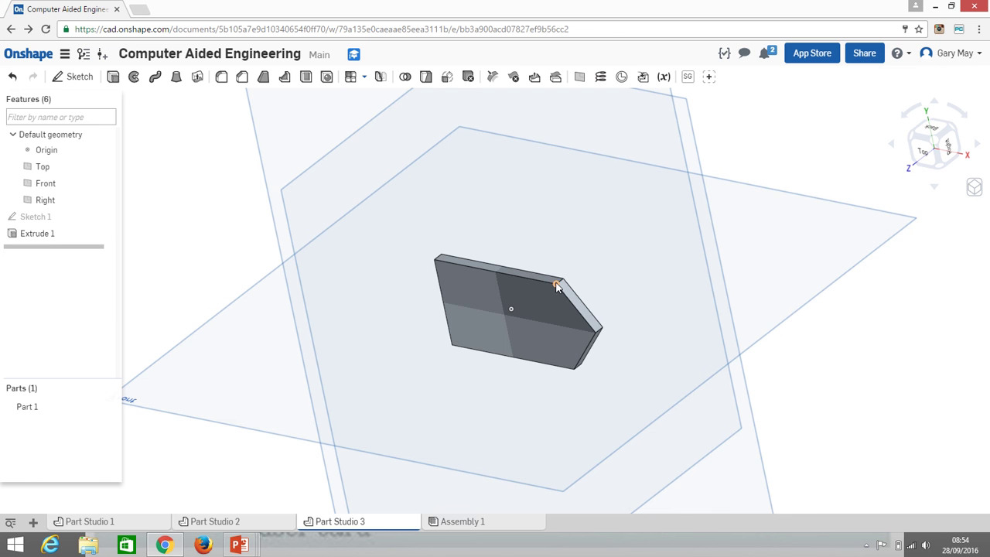
pyautogui.moveTo(557, 287); pyautogui.dragTo(574, 292, button='right')
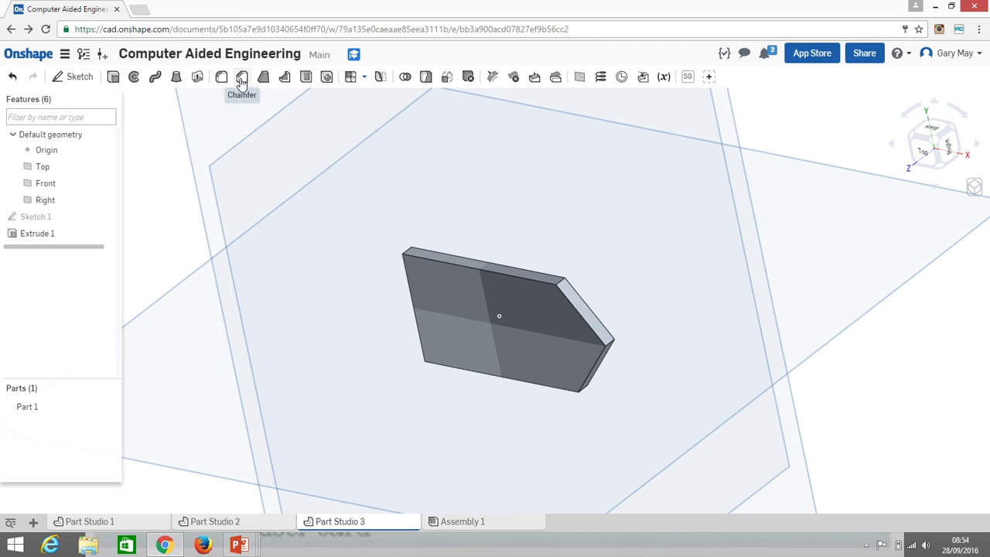
pyautogui.click(392, 259)
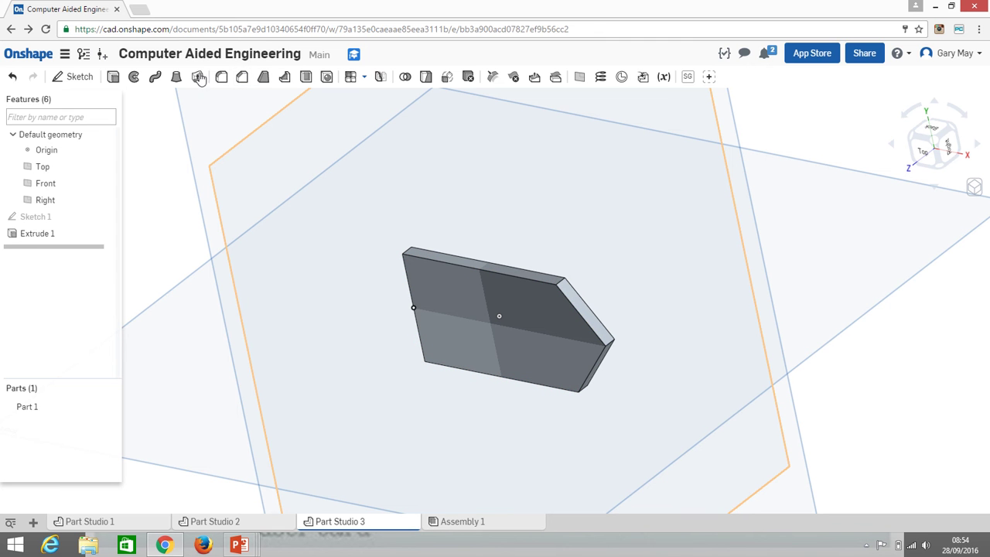
pyautogui.click(222, 80)
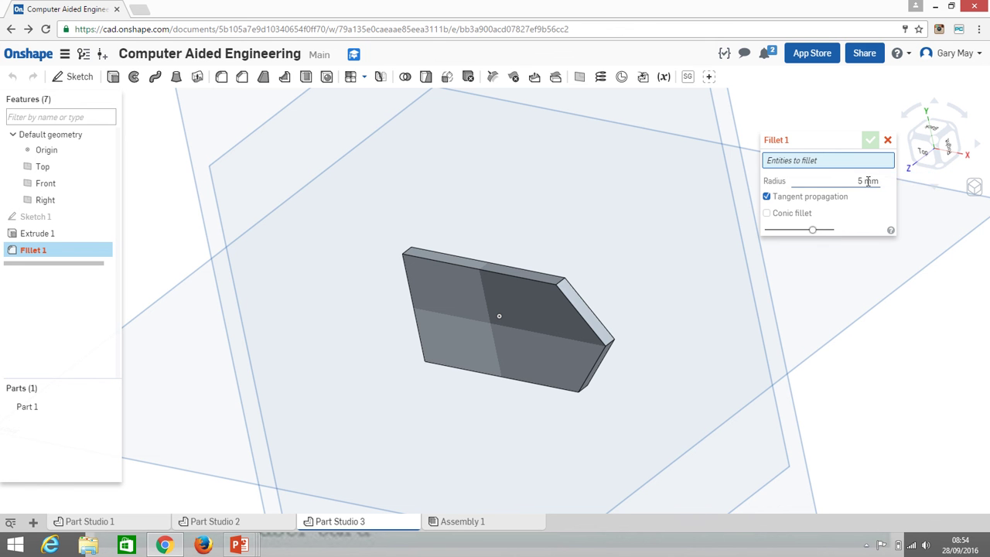
pyautogui.moveTo(618, 380); pyautogui.dragTo(616, 392, button='right')
pyautogui.scroll(6, 615, 390)
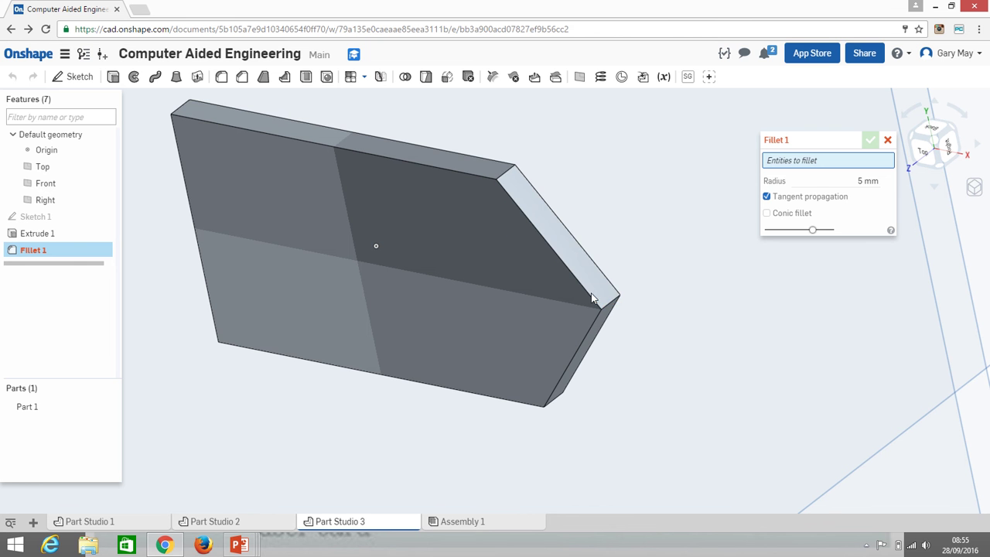
pyautogui.scroll(1, 614, 304)
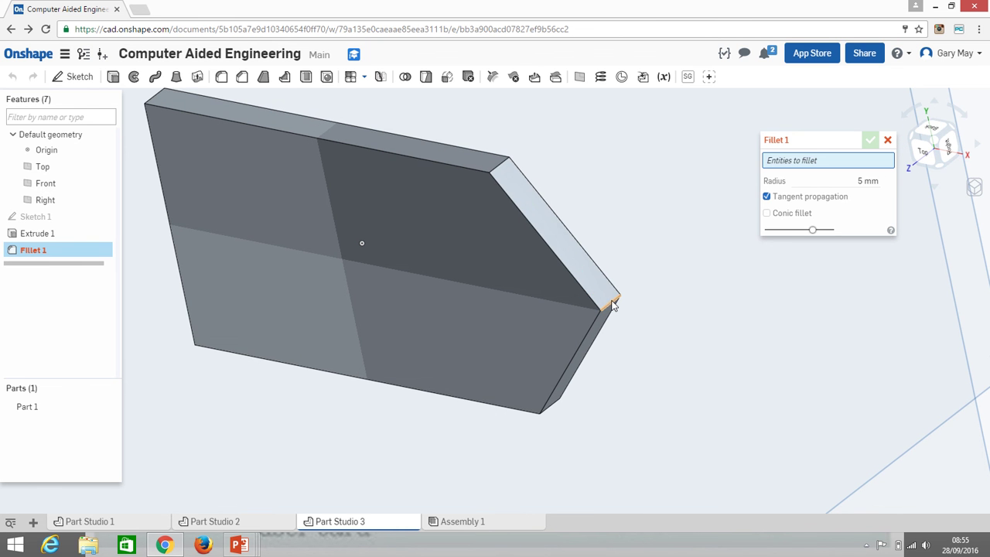
pyautogui.scroll(4, 611, 304)
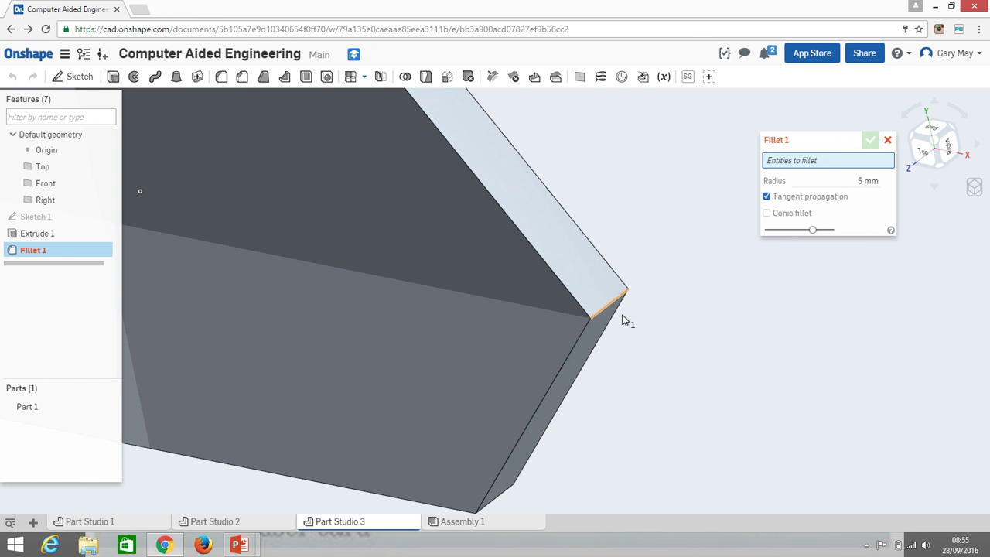
pyautogui.click(623, 318)
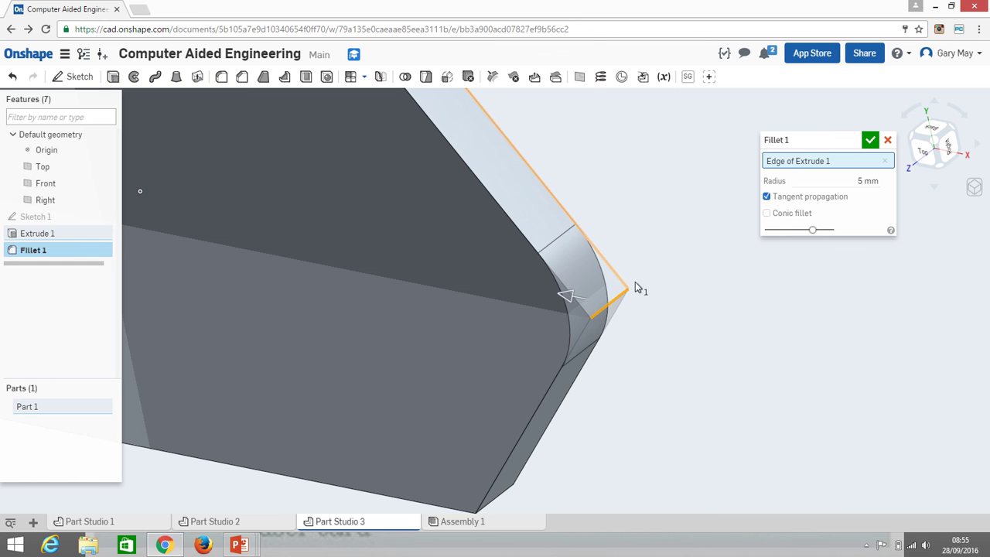
pyautogui.scroll(-4, 635, 279)
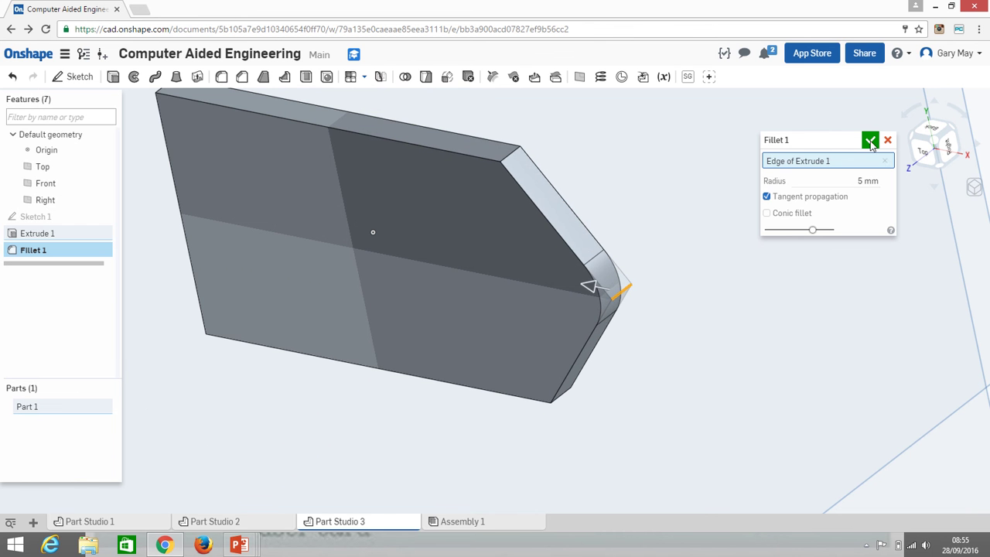
pyautogui.click(870, 141)
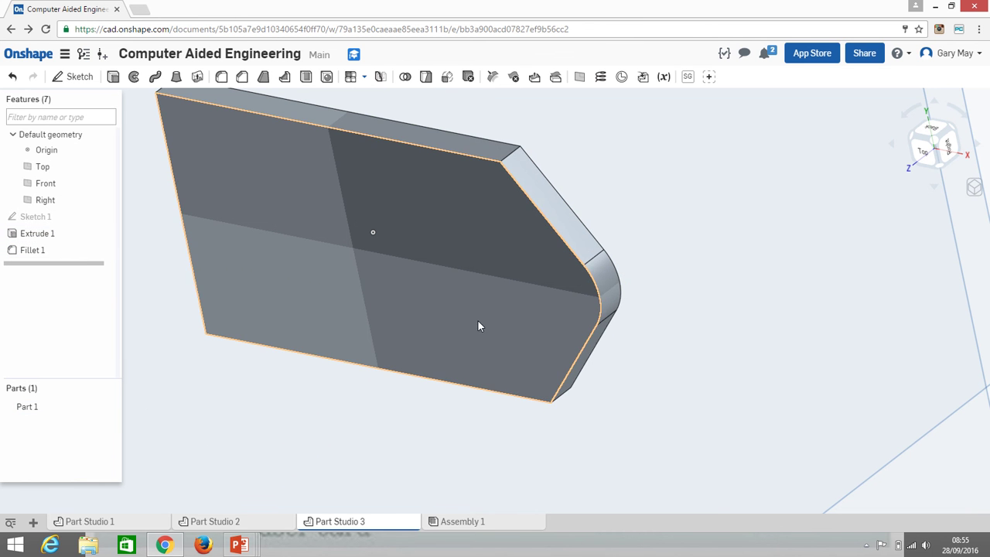
pyautogui.hotkey('shift', '7')
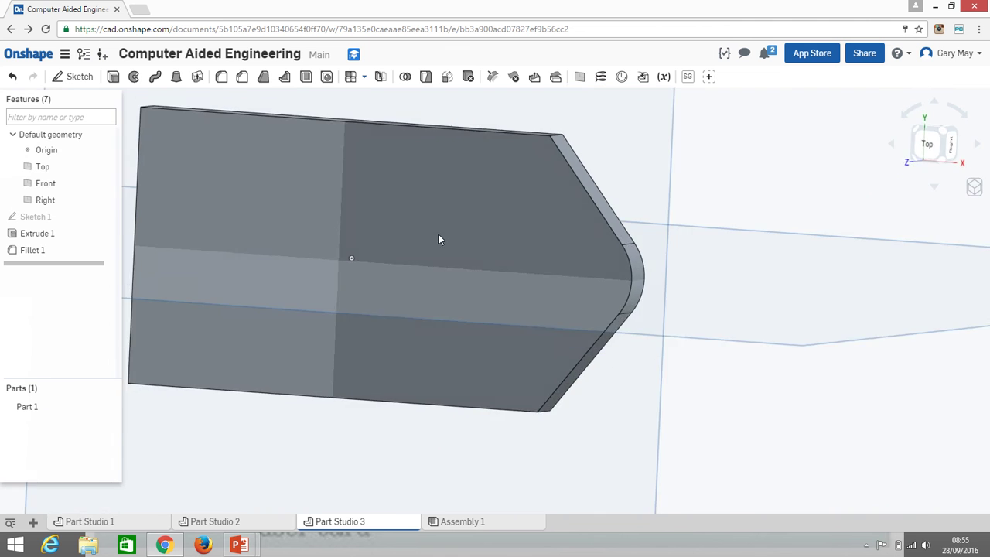
pyautogui.moveTo(460, 235); pyautogui.dragTo(415, 263, button='right')
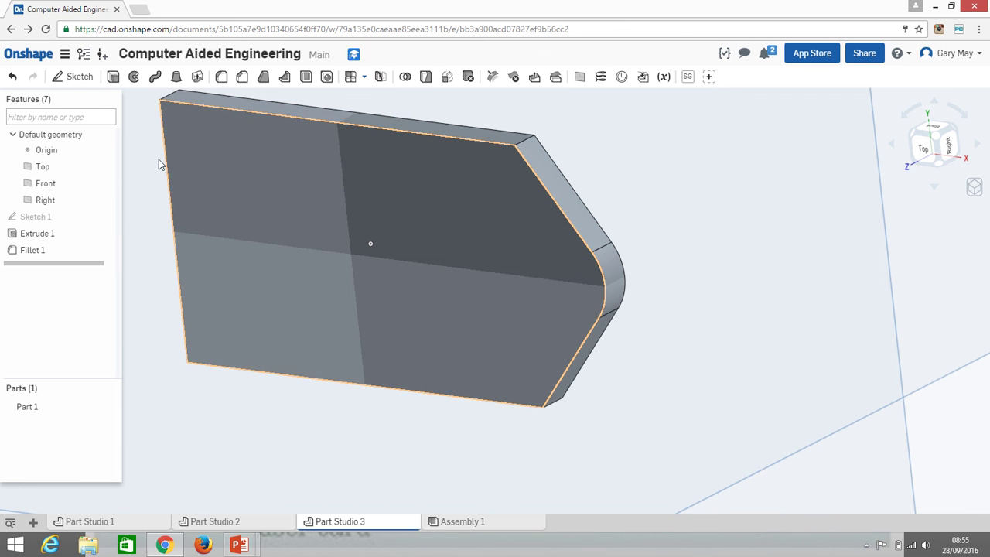
pyautogui.moveTo(324, 215); pyautogui.dragTo(475, 249, button='middle')
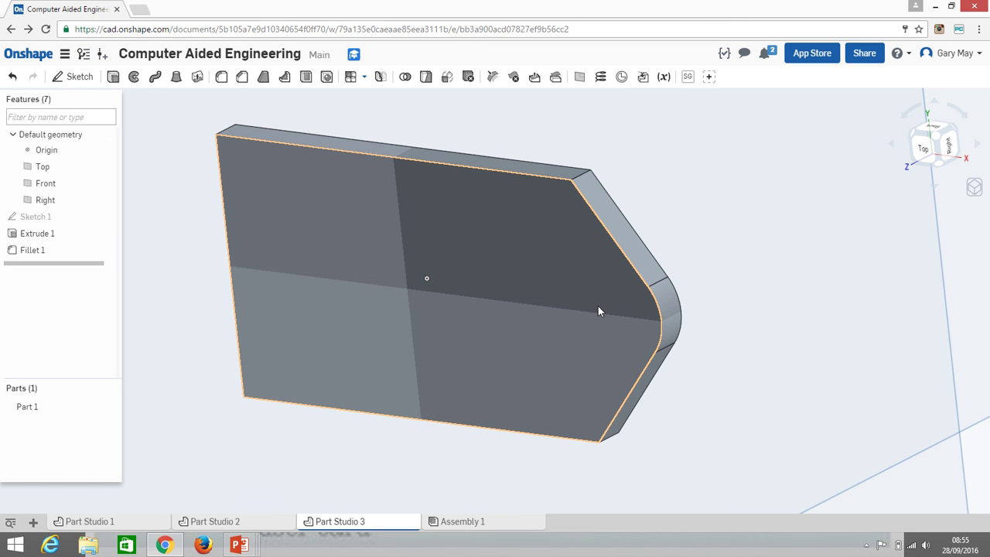
pyautogui.scroll(-4, 413, 234)
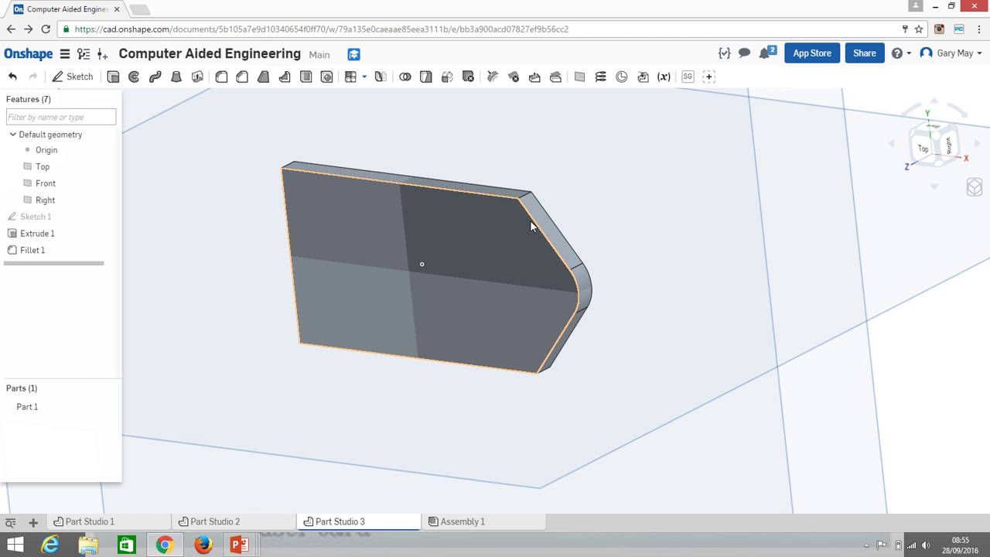
pyautogui.scroll(3, 536, 216)
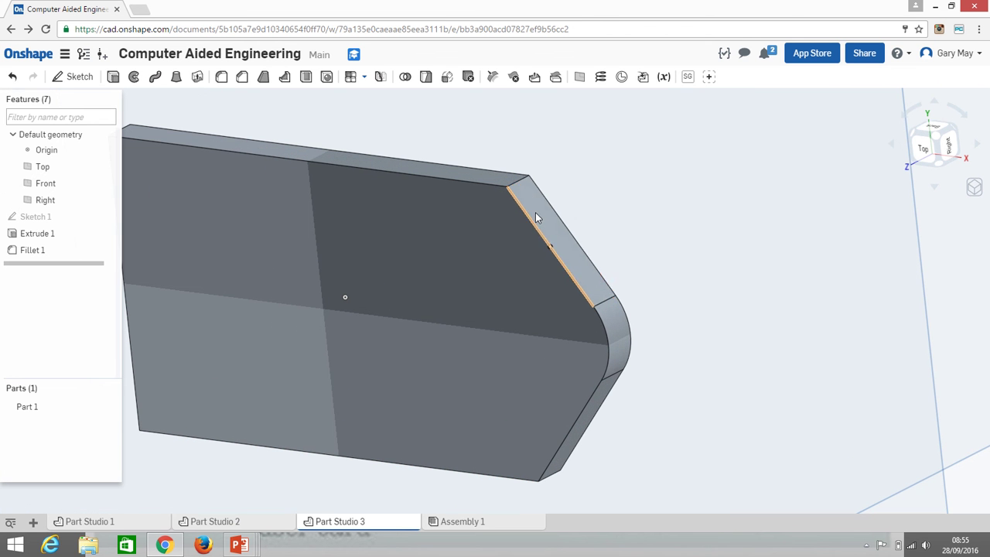
pyautogui.click(444, 173)
pyautogui.scroll(-5, 344, 292)
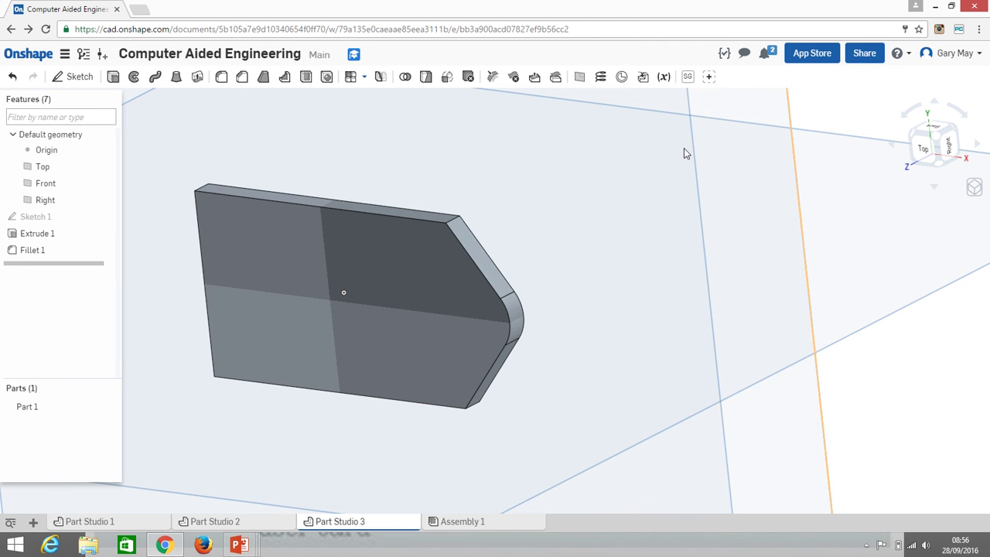
# Step: Start a new sketch on the plate's large front face and view it normal to the sketch plane
pyautogui.click(335, 257)
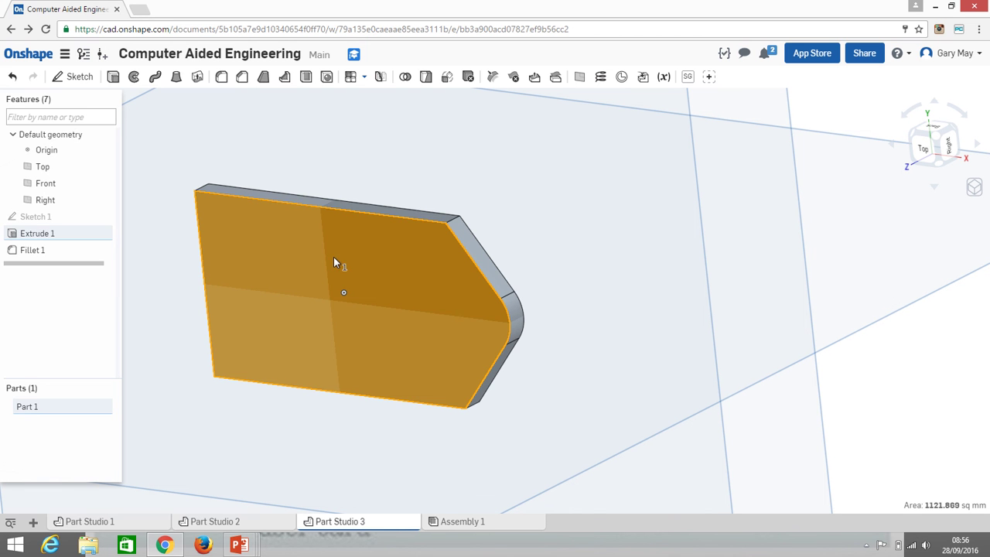
pyautogui.click(75, 79)
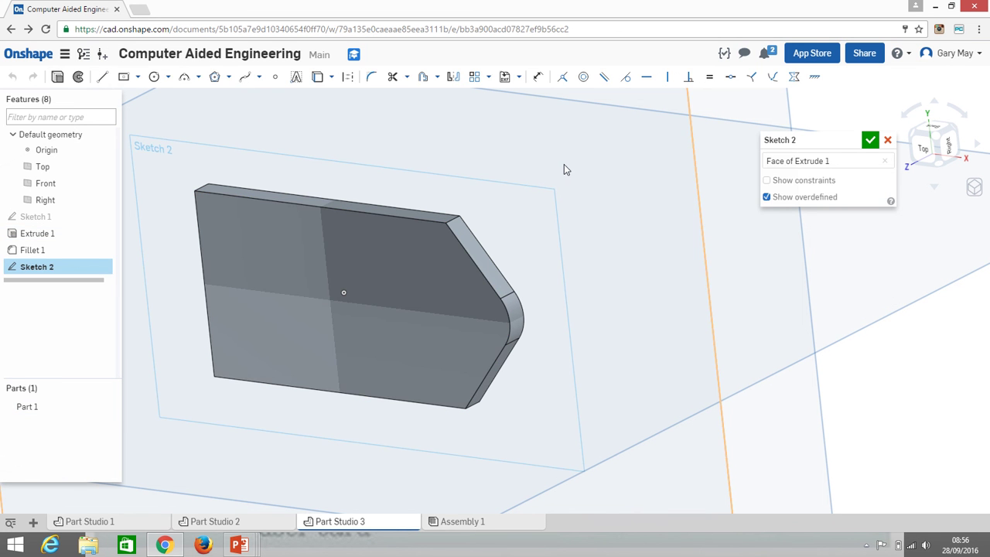
pyautogui.rightClick(564, 164)
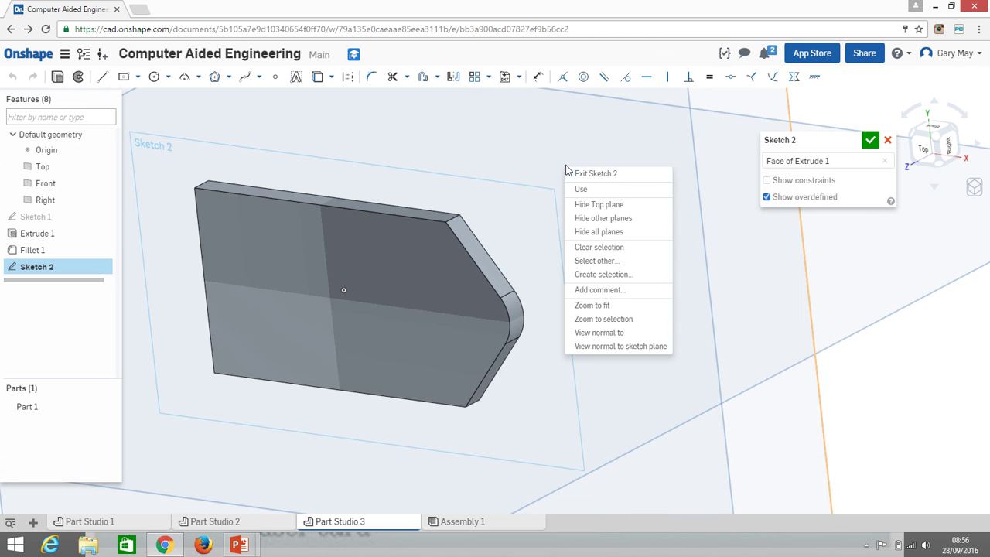
pyautogui.click(611, 348)
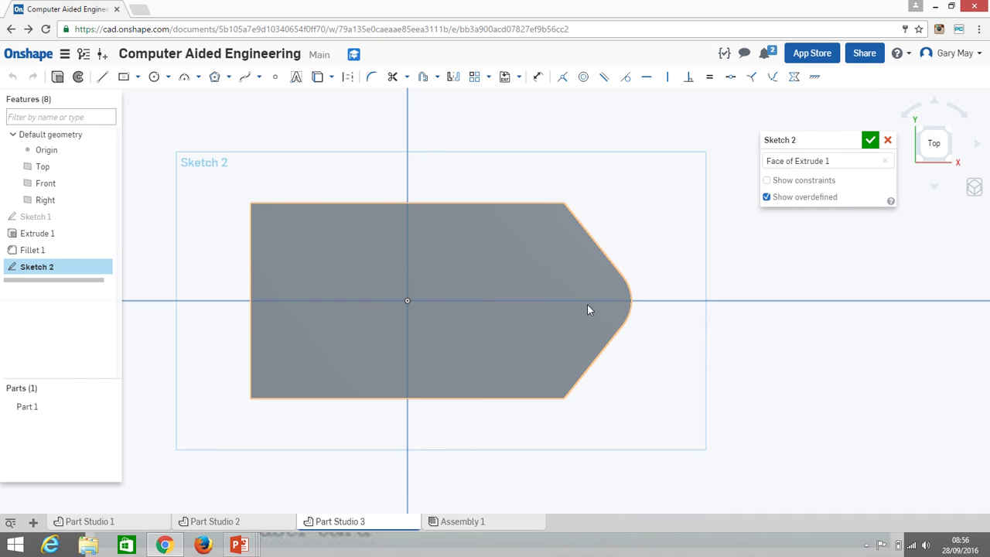
# Step: Place a sketch point at the centre of the rounded tip's arc and finish the sketch
pyautogui.click(276, 78)
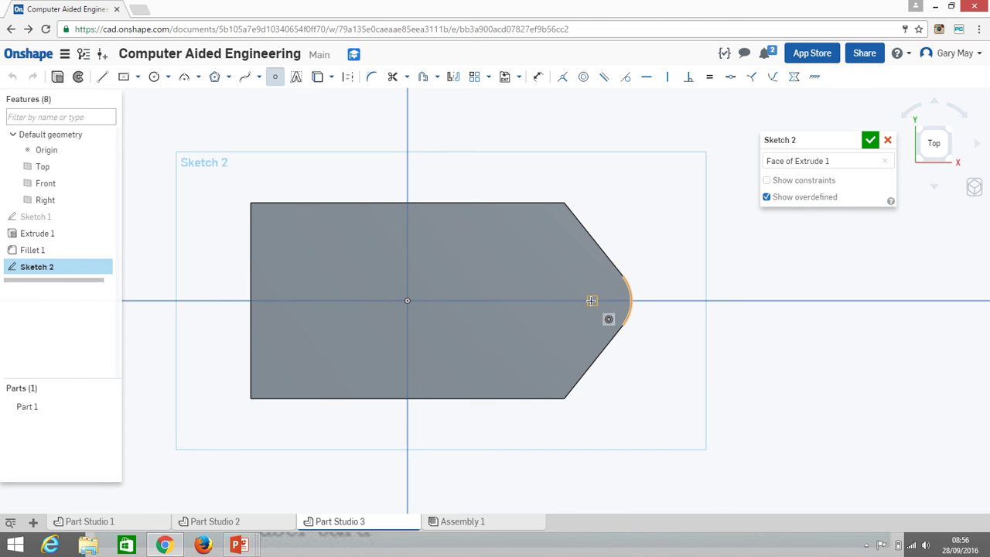
pyautogui.click(591, 301)
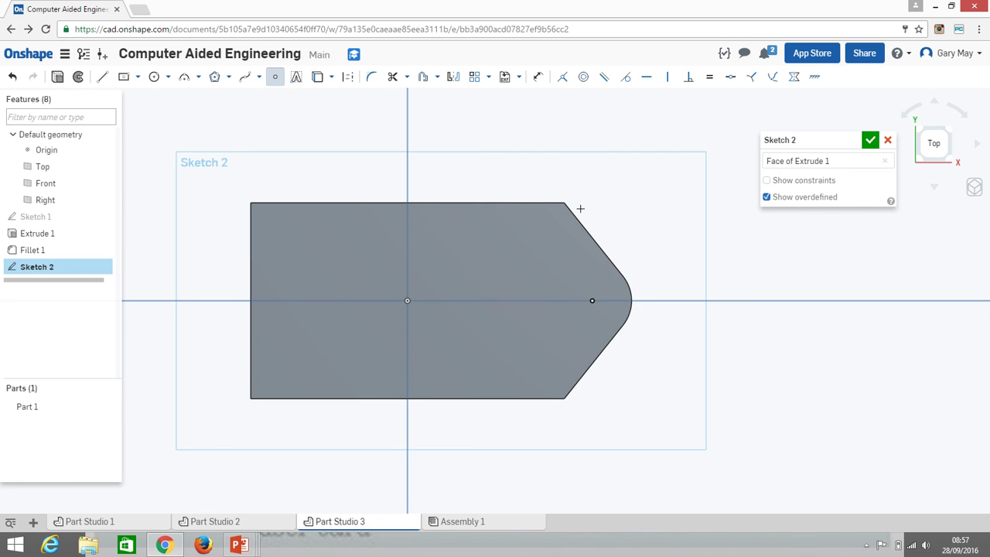
pyautogui.click(593, 239)
pyautogui.press('Escape')
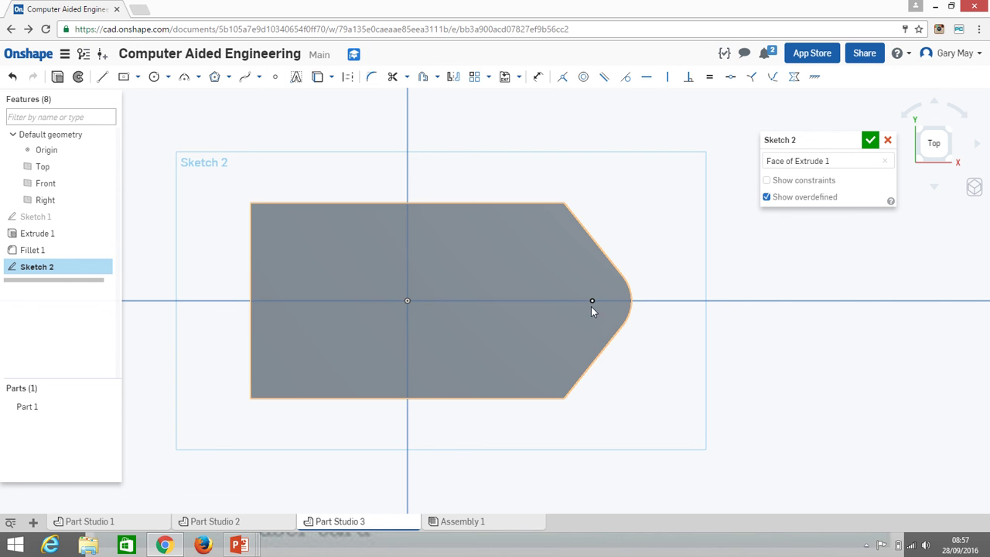
pyautogui.click(591, 301)
pyautogui.click(662, 229)
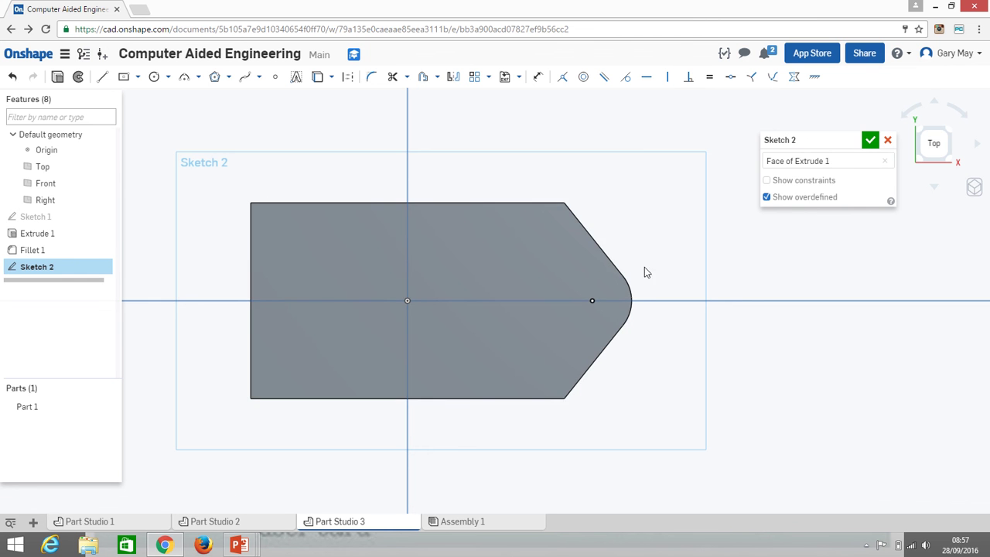
pyautogui.click(870, 142)
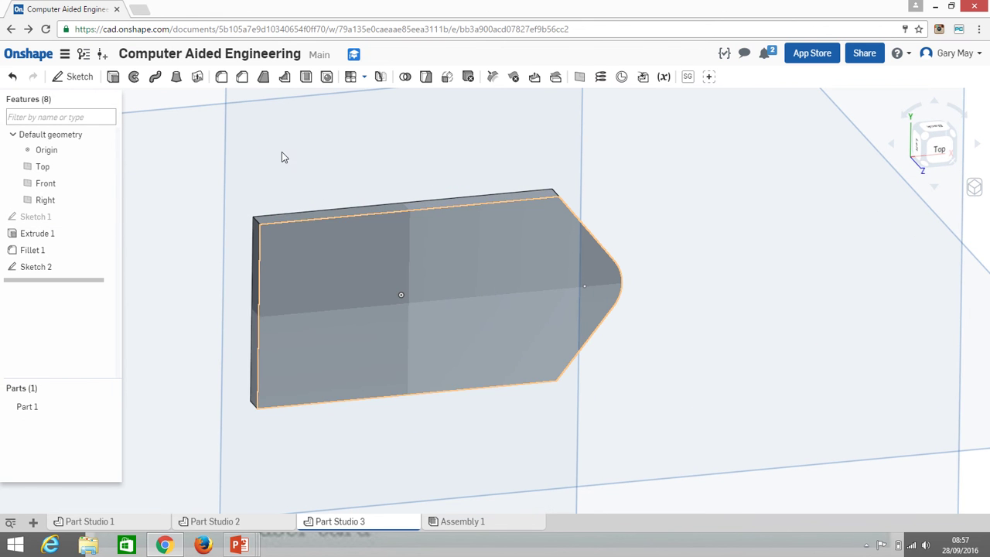
# Step: Create a simple 5 mm through hole at the sketch point near the rounded tip
pyautogui.click(326, 79)
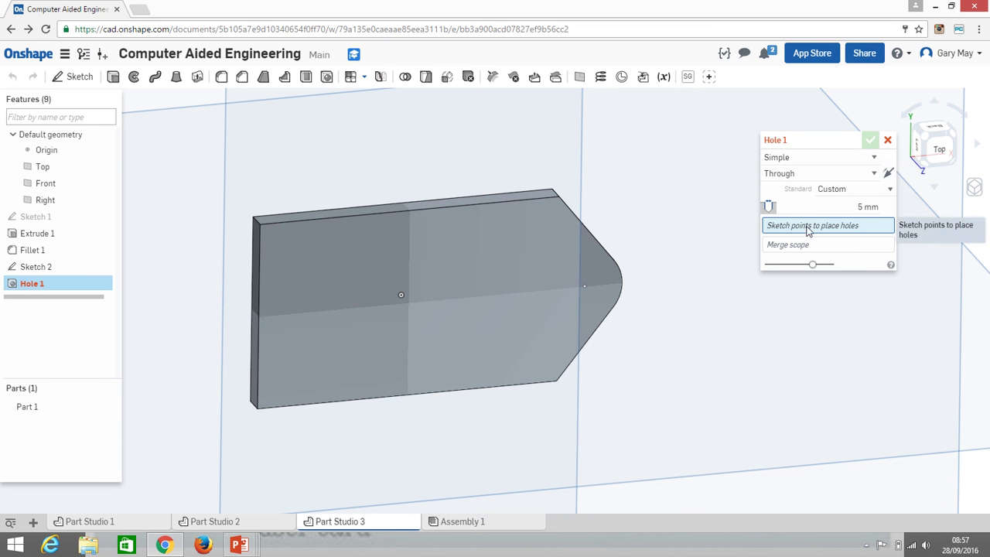
pyautogui.click(584, 287)
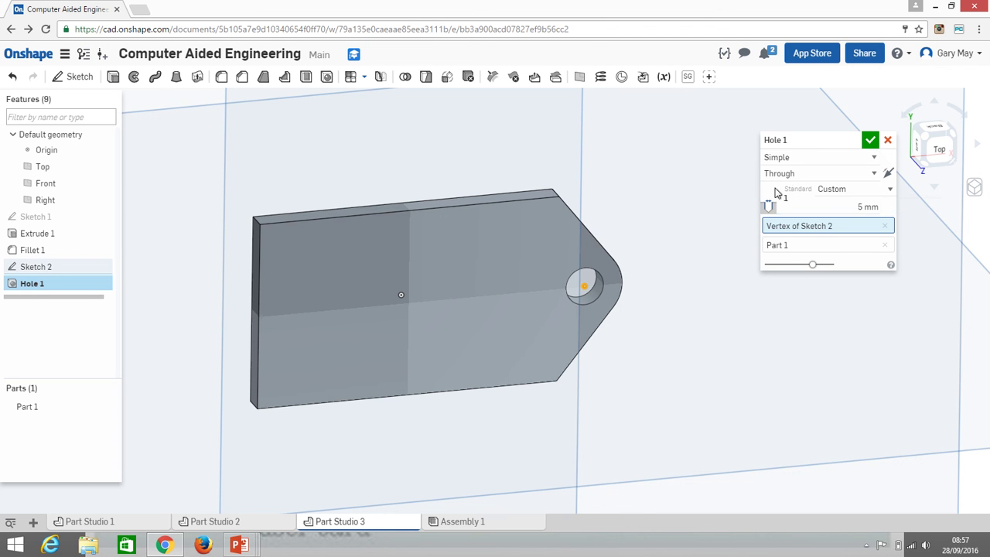
pyautogui.click(870, 141)
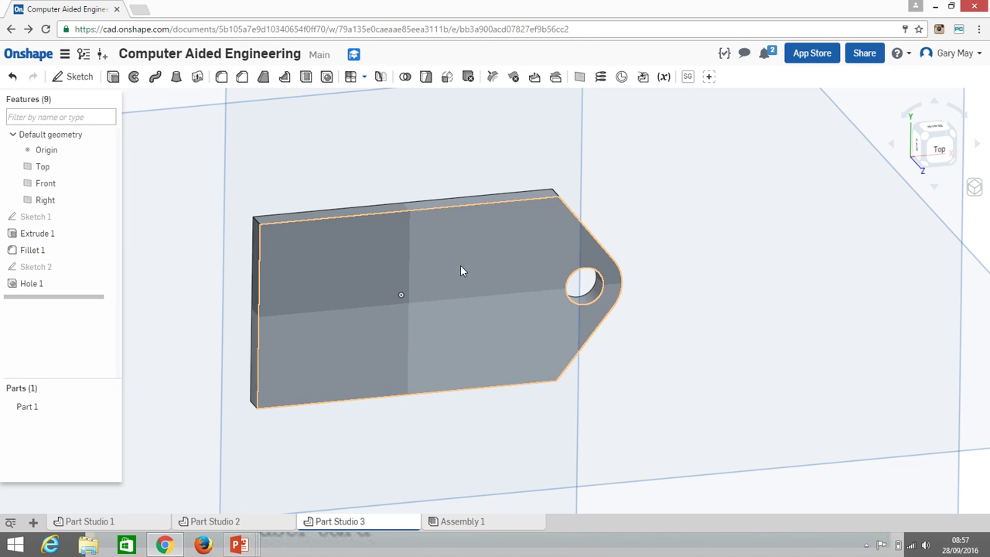
# Step: Start a 5 mm fillet on the short thickness edge where the plate's upper long side meets the slanted side
pyautogui.moveTo(427, 261); pyautogui.dragTo(396, 265, button='right')
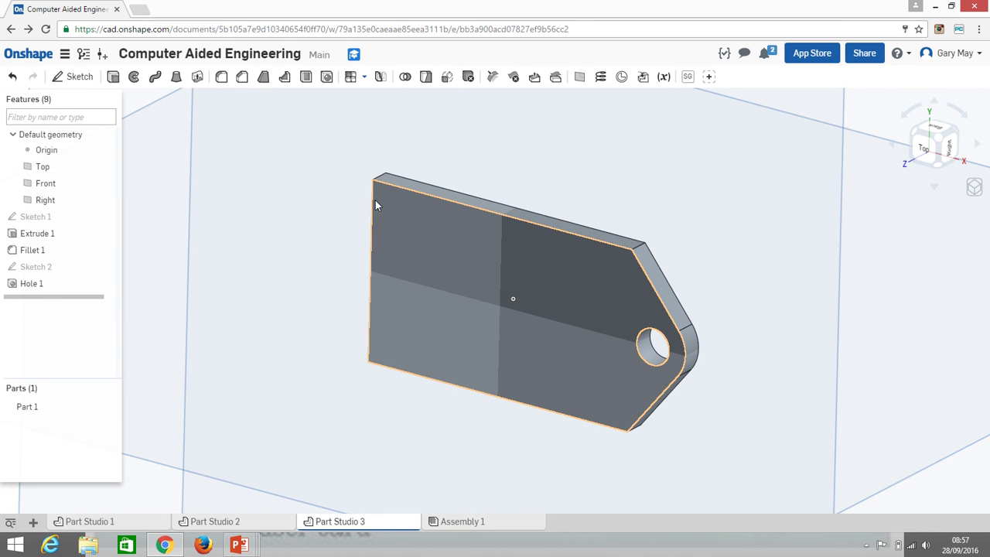
pyautogui.click(377, 178)
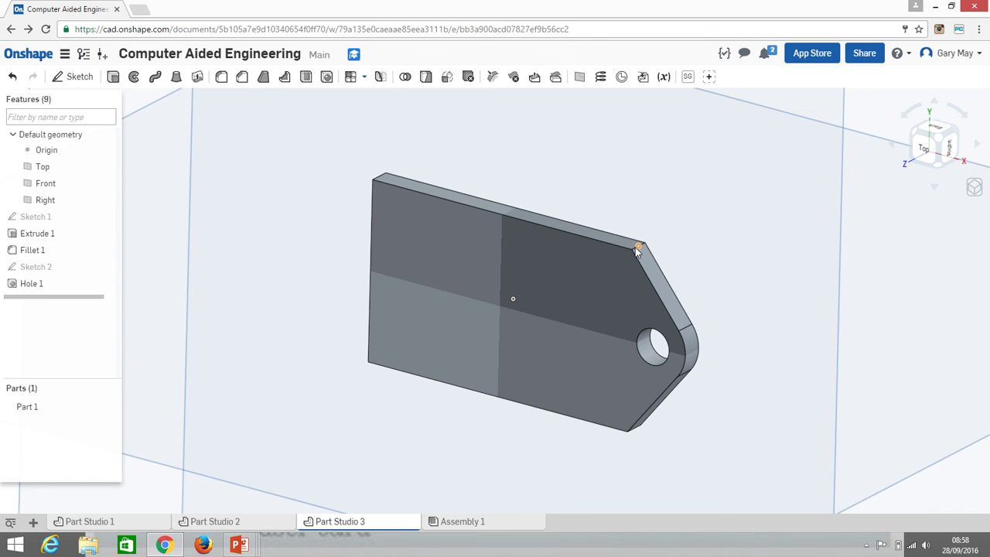
pyautogui.scroll(5, 636, 250)
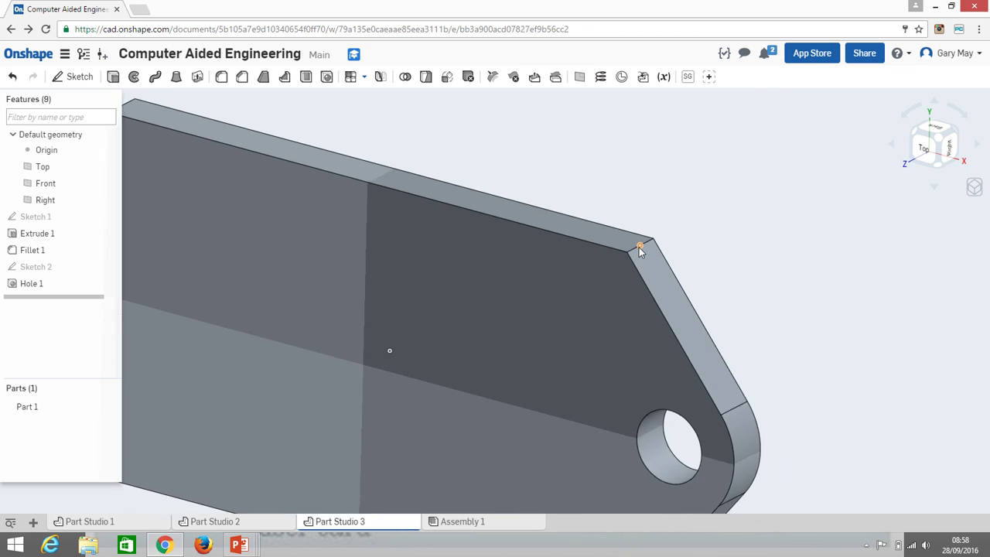
pyautogui.scroll(2, 639, 247)
pyautogui.scroll(-10, 578, 258)
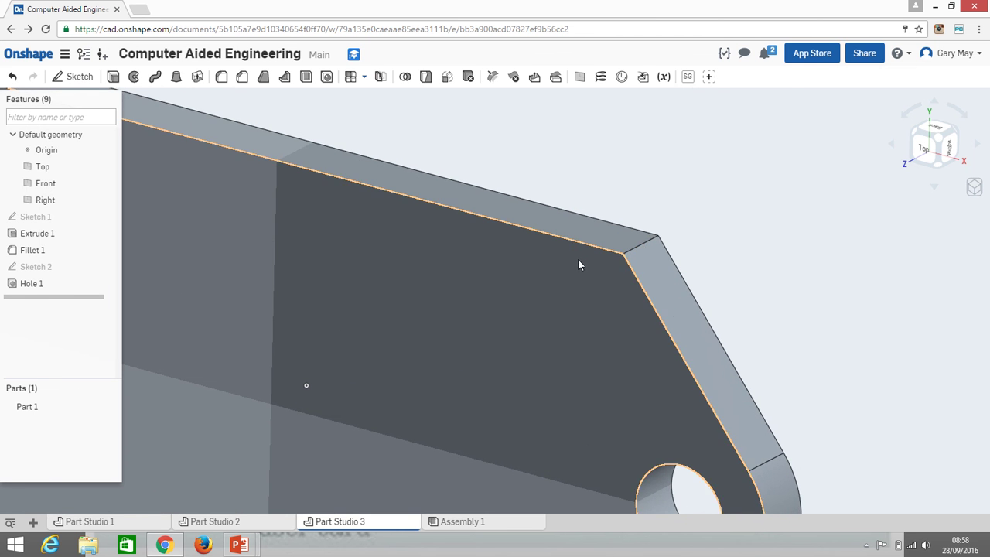
pyautogui.click(222, 79)
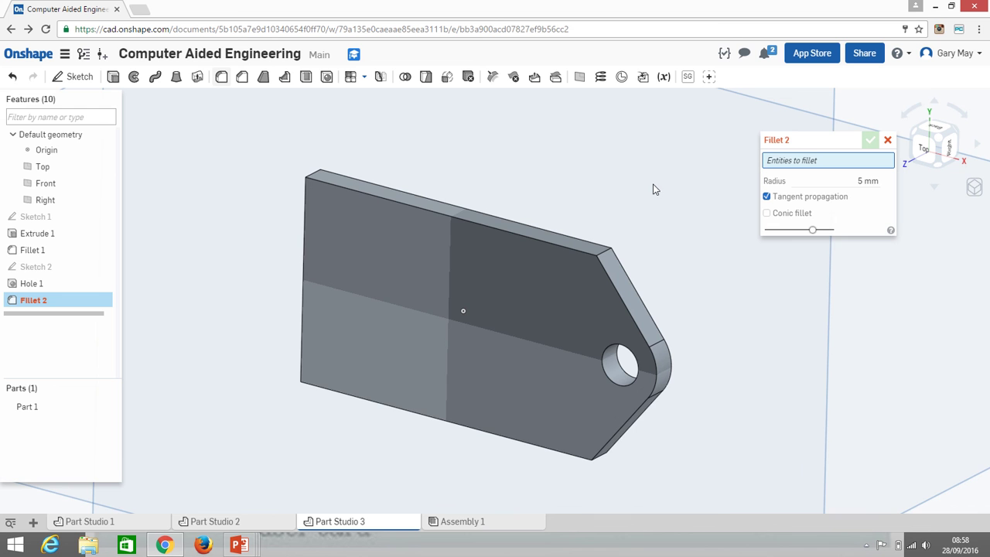
pyautogui.scroll(5, 608, 252)
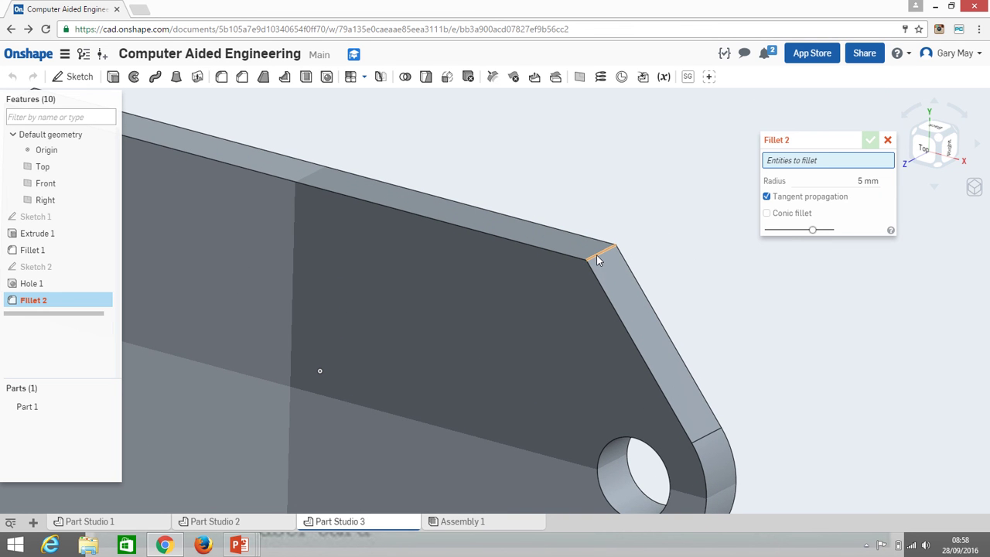
pyautogui.click(597, 260)
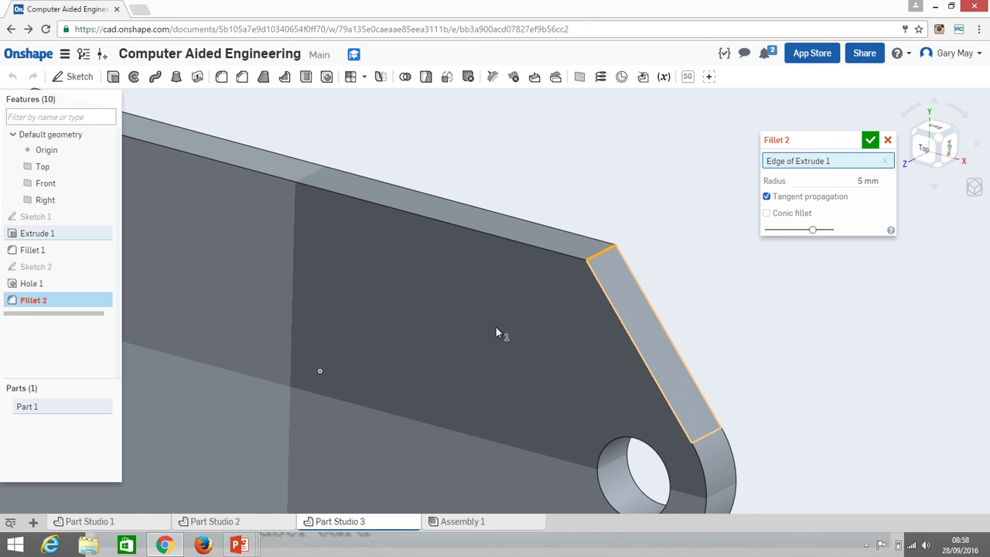
# Step: Add the short thickness edge at the upper corner of the plate's square end to the 5 mm fillet
pyautogui.scroll(-2, 492, 323)
pyautogui.scroll(-2, 492, 317)
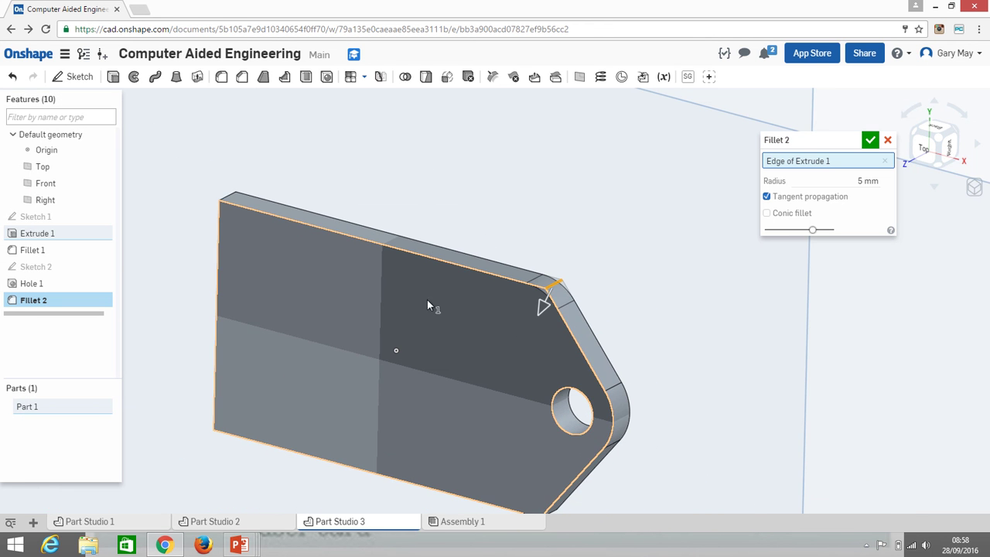
pyautogui.moveTo(431, 305)
pyautogui.mouseDown(button='middle')
pyautogui.moveTo(575, 309)
pyautogui.moveTo(450, 301)
pyautogui.mouseUp(button='middle')
pyautogui.scroll(5, 432, 215)
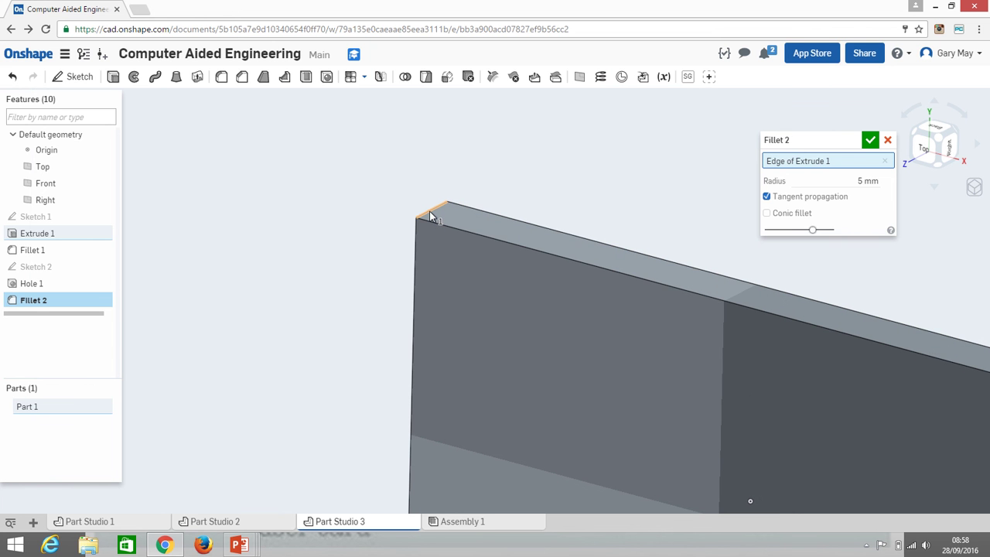
pyautogui.click(431, 217)
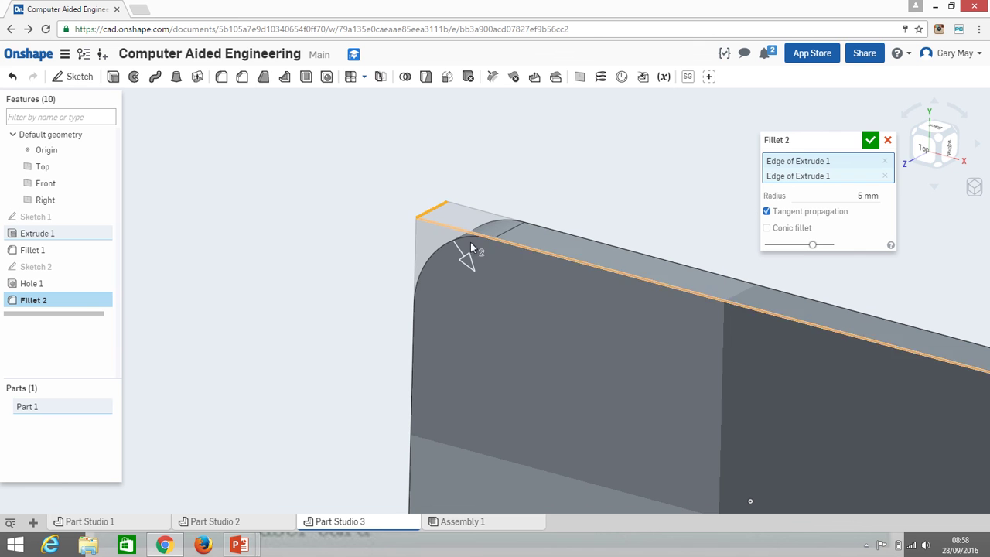
pyautogui.click(886, 178)
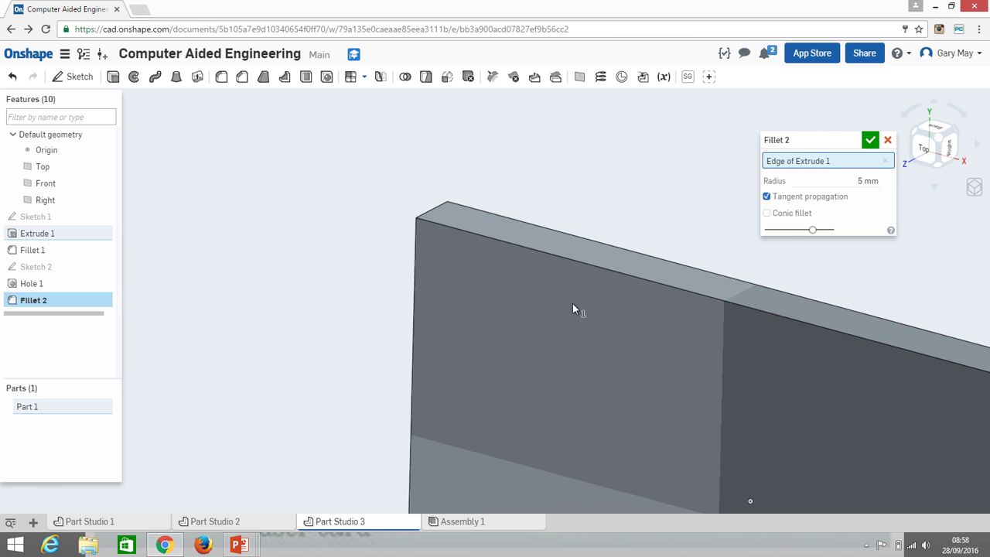
pyautogui.click(427, 218)
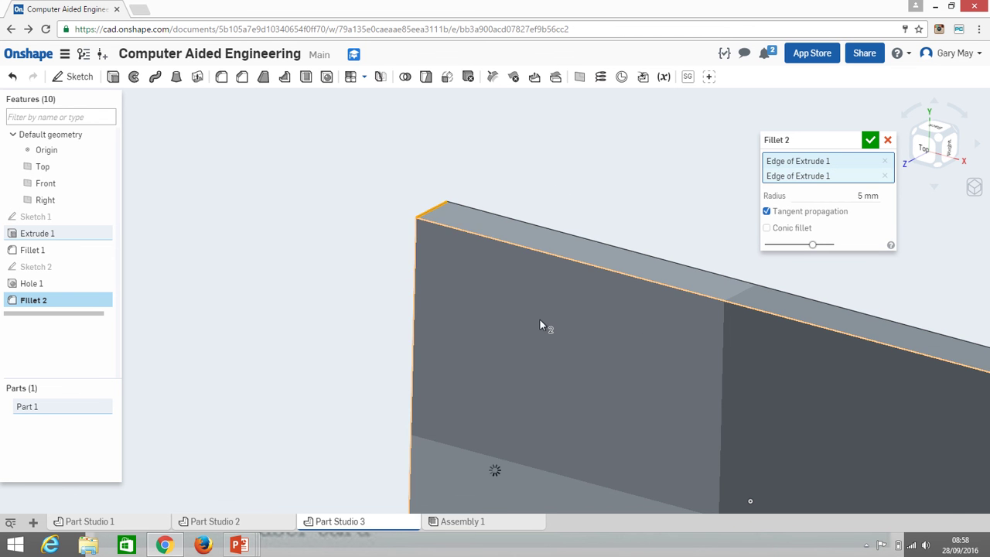
pyautogui.scroll(-5, 552, 328)
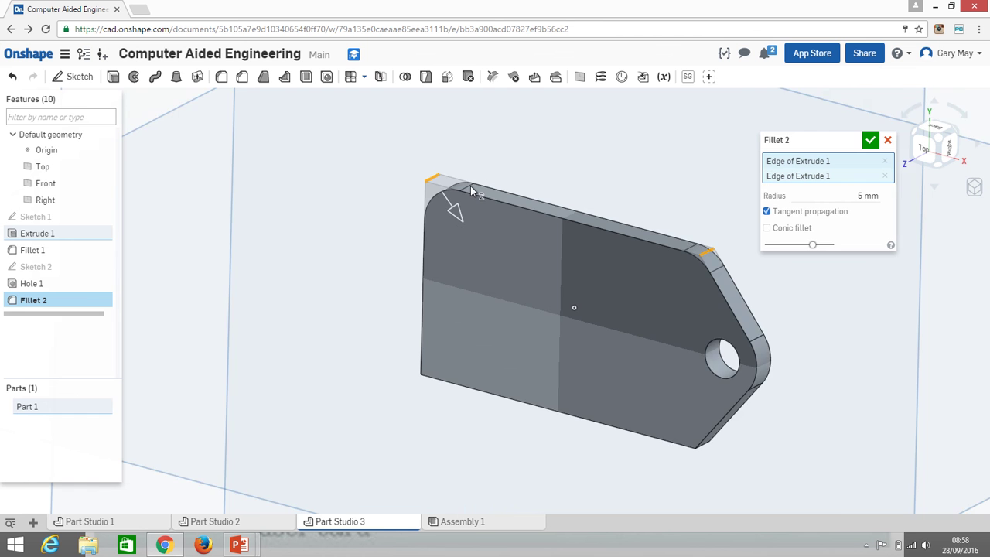
# Step: Add the short thickness edges at both lower corners of the plate to the 5 mm fillet and accept it
pyautogui.moveTo(515, 277); pyautogui.dragTo(561, 260, button='right')
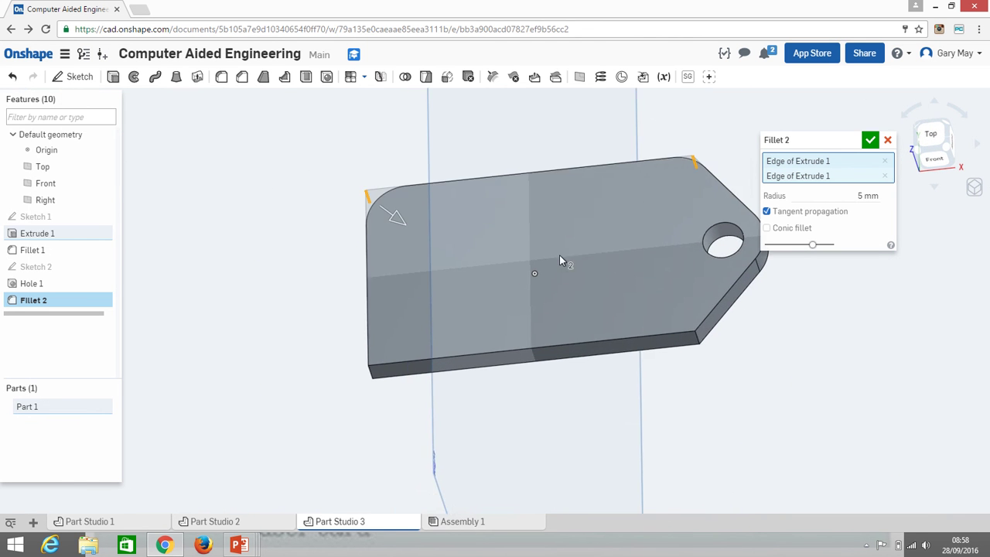
pyautogui.scroll(3, 707, 334)
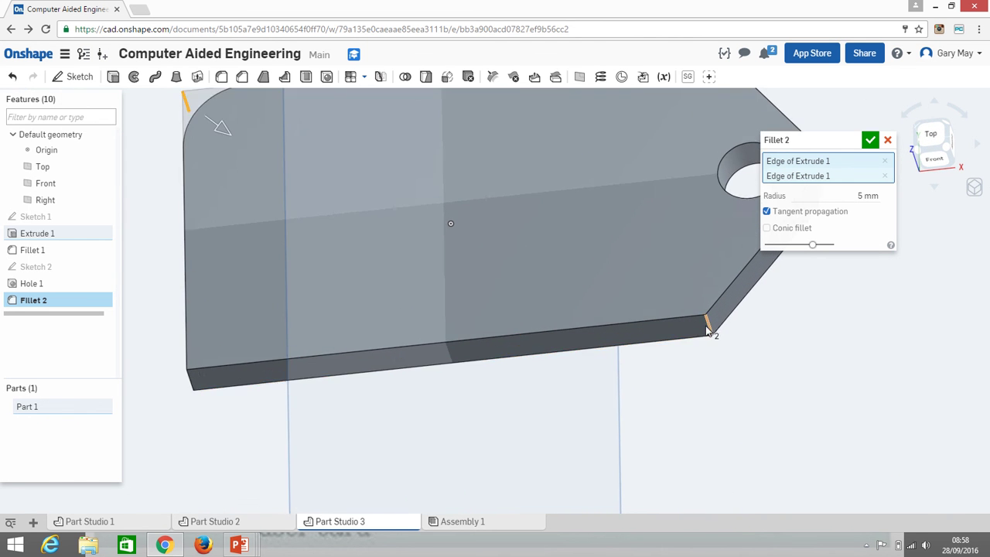
pyautogui.scroll(2, 707, 331)
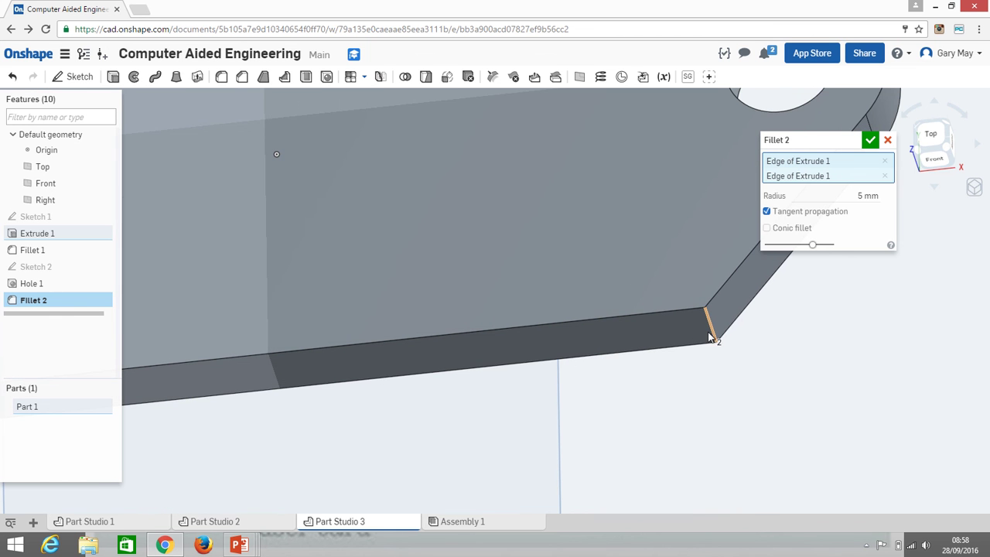
pyautogui.click(712, 329)
pyautogui.scroll(-5, 325, 363)
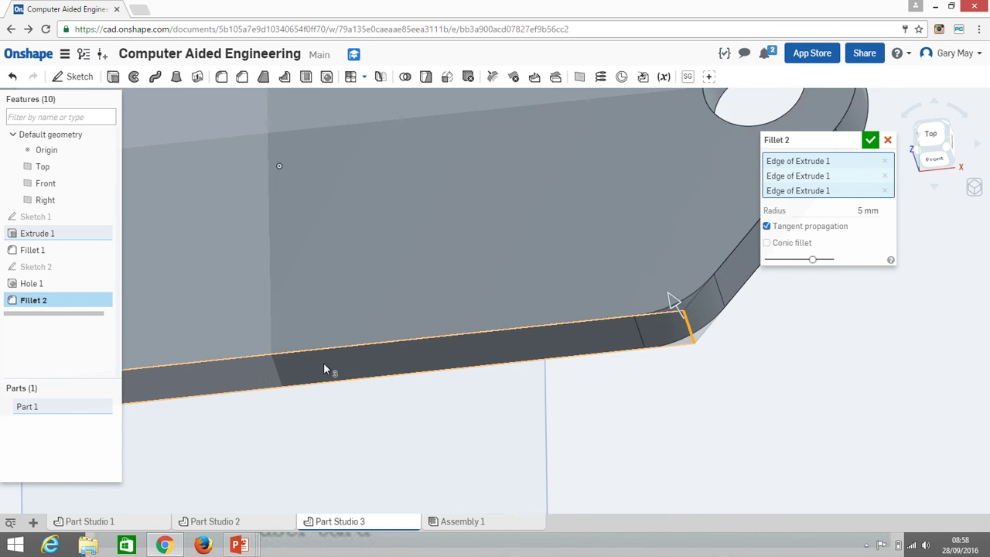
pyautogui.scroll(5, 301, 383)
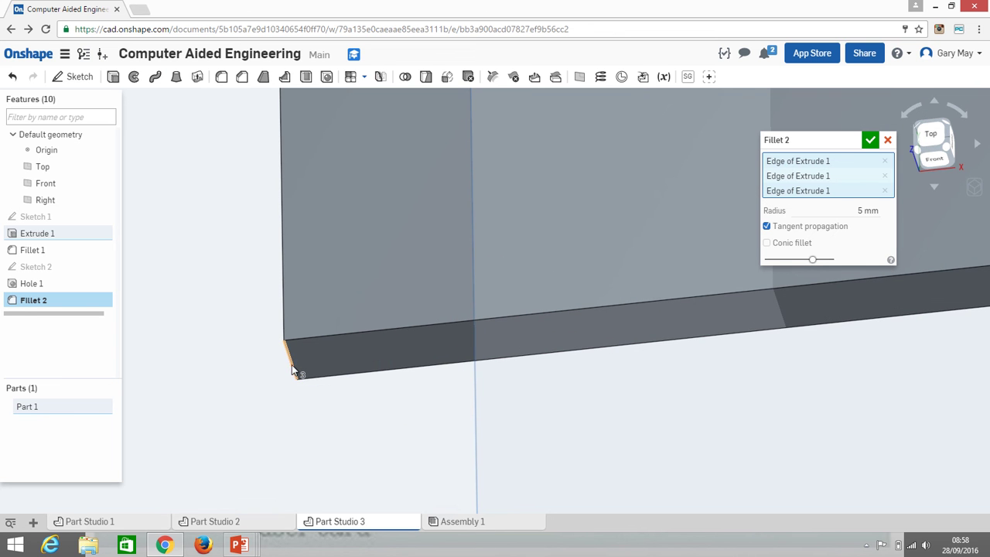
pyautogui.click(292, 370)
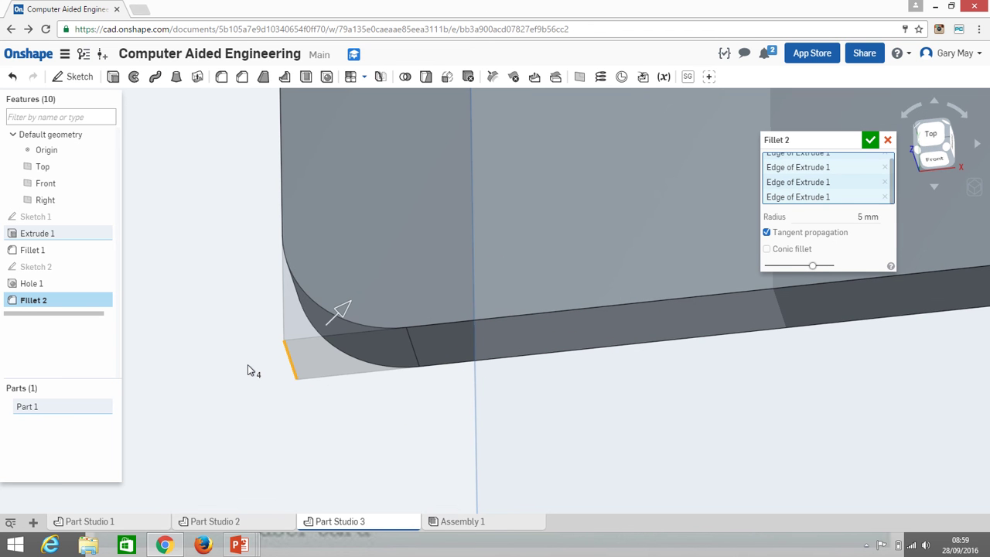
pyautogui.scroll(-5, 651, 174)
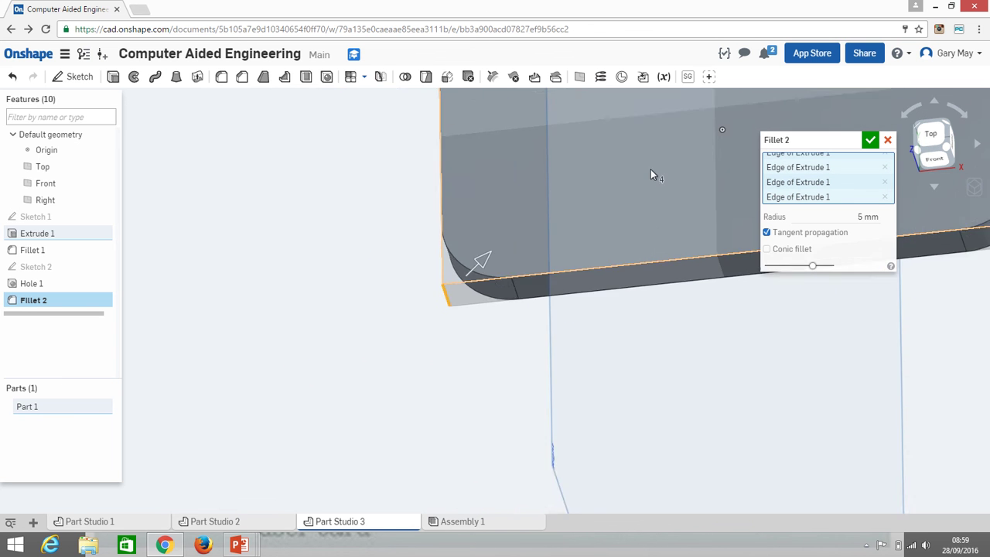
pyautogui.press('f')
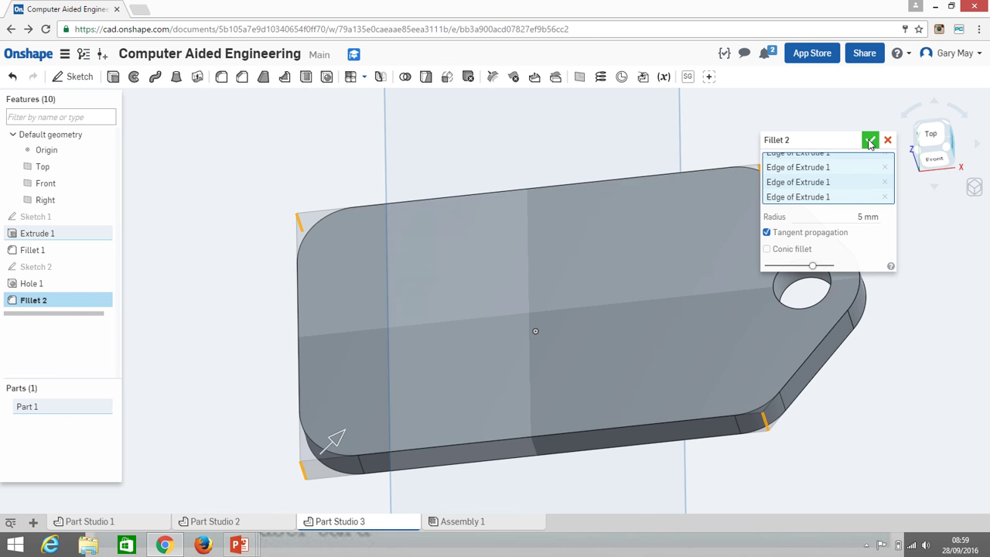
pyautogui.click(870, 140)
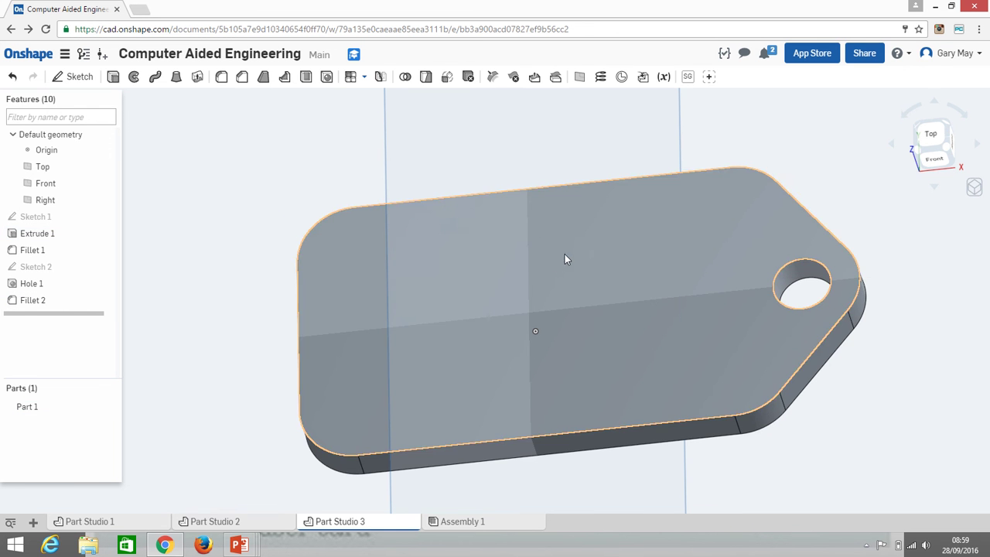
# Step: Fillet all edges of both large plate faces, including the hole rims, with a 0.5 mm radius
pyautogui.moveTo(565, 259)
pyautogui.mouseDown(button='right')
pyautogui.moveTo(568, 294)
pyautogui.moveTo(525, 302)
pyautogui.moveTo(562, 270)
pyautogui.mouseUp(button='right')
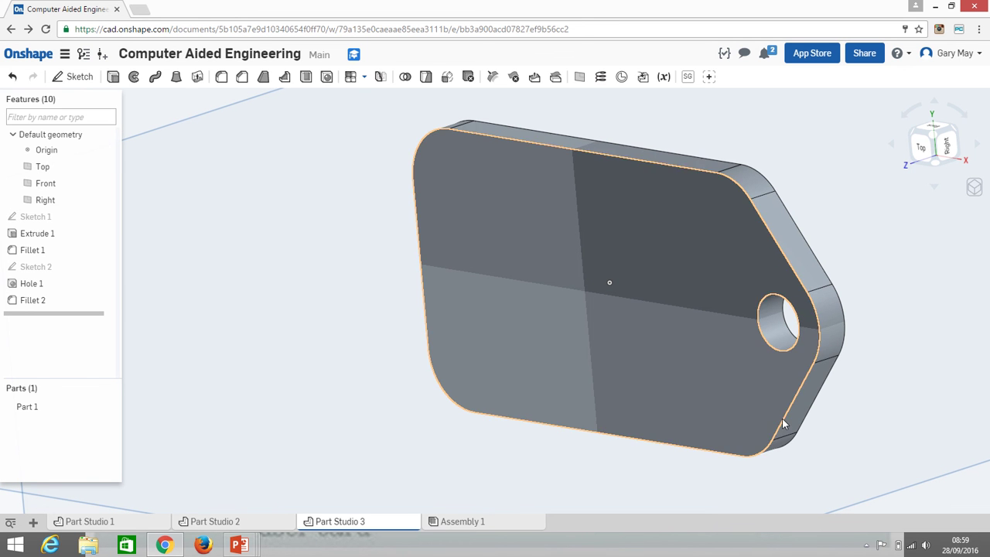
pyautogui.moveTo(586, 182); pyautogui.dragTo(542, 214, button='middle')
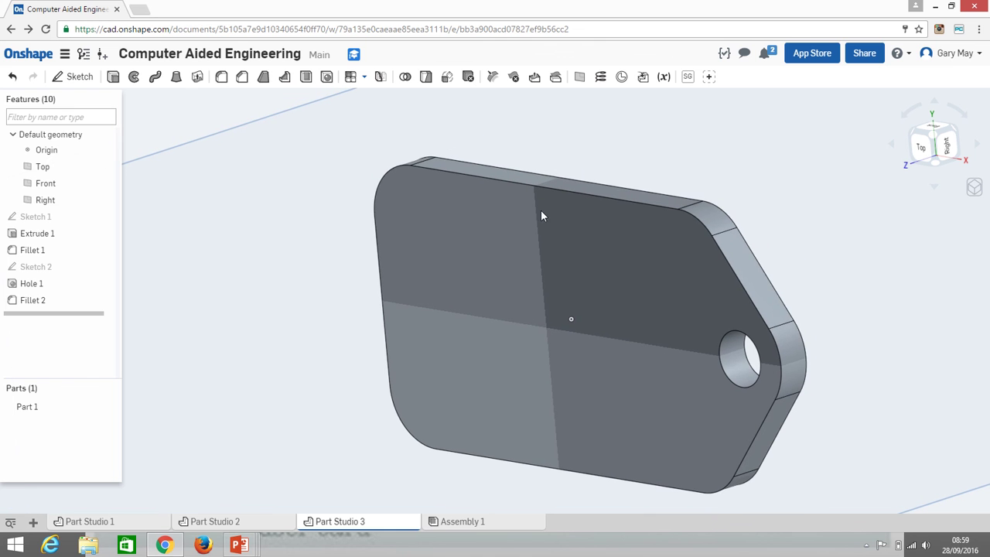
pyautogui.click(221, 77)
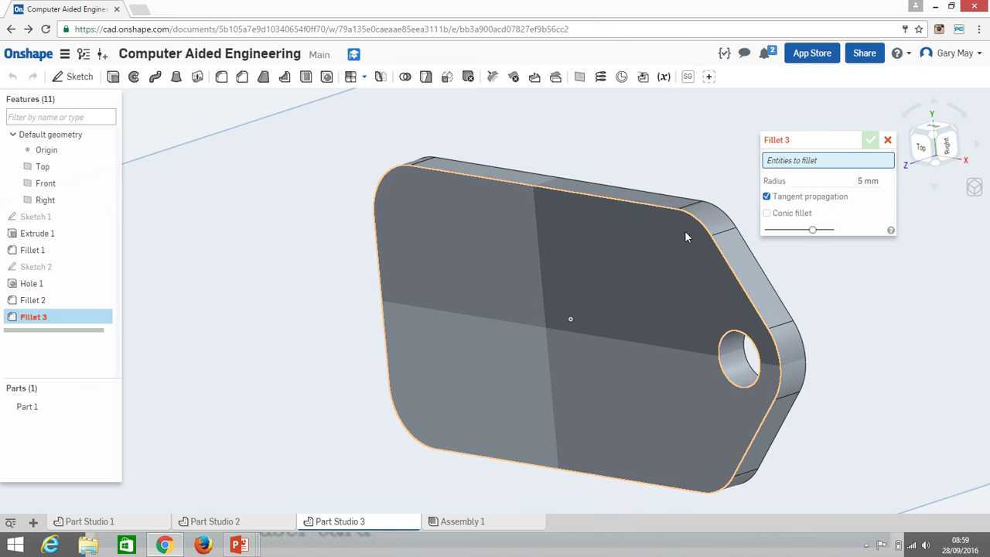
pyautogui.click(868, 183)
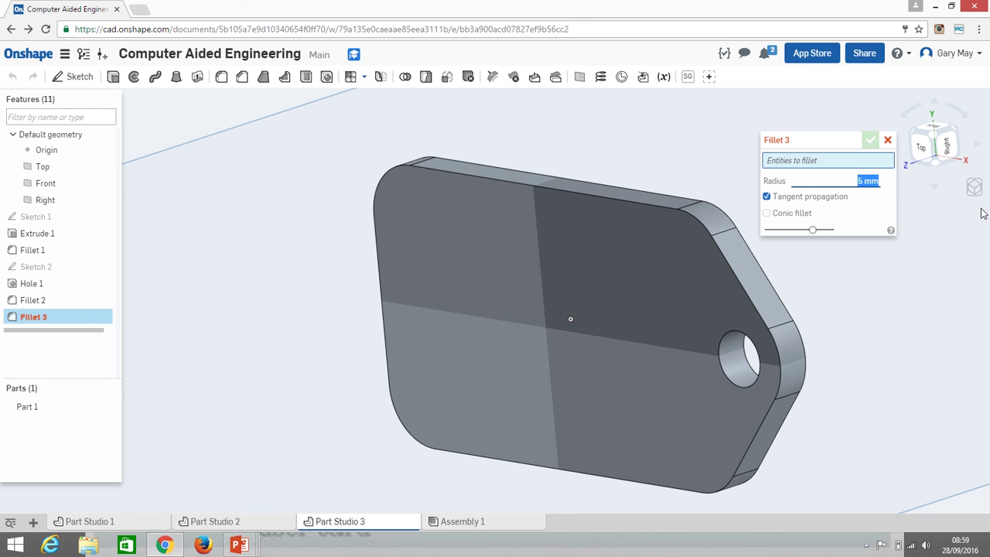
pyautogui.write('0.5')
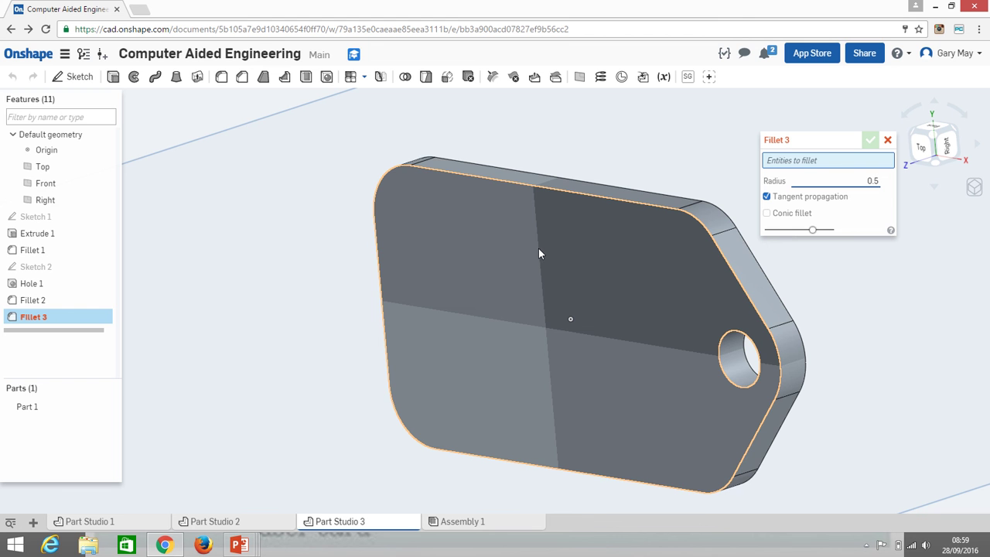
pyautogui.click(516, 265)
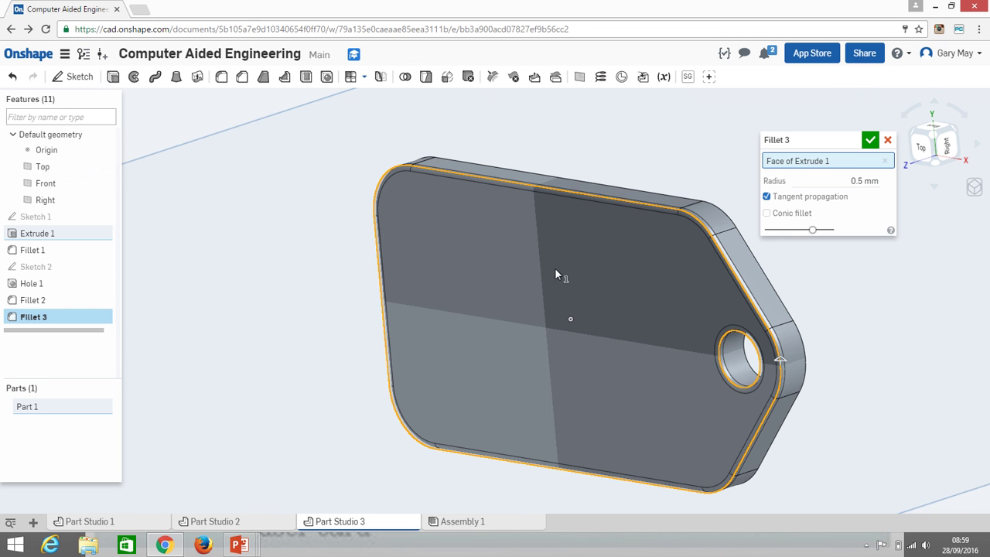
pyautogui.moveTo(595, 264); pyautogui.dragTo(522, 276, button='right')
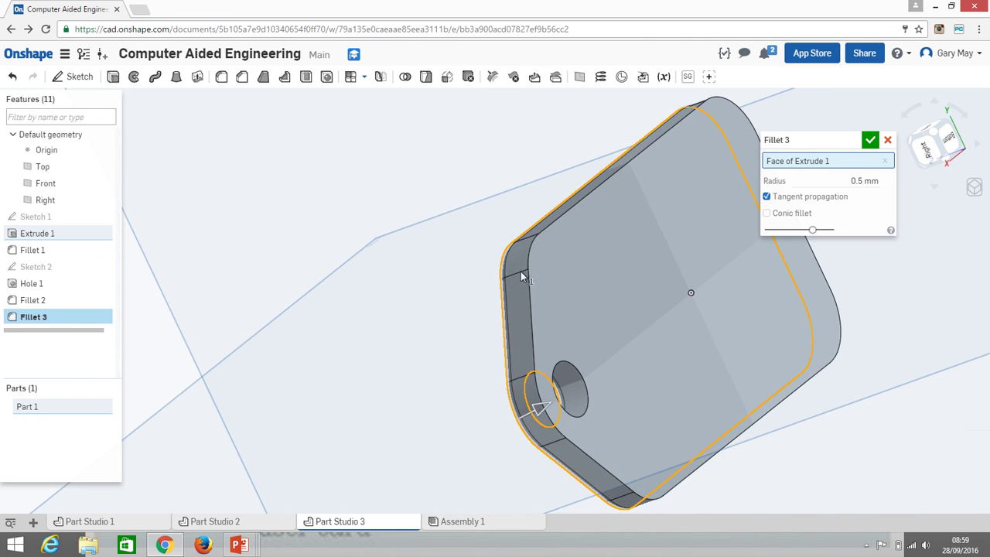
pyautogui.click(636, 252)
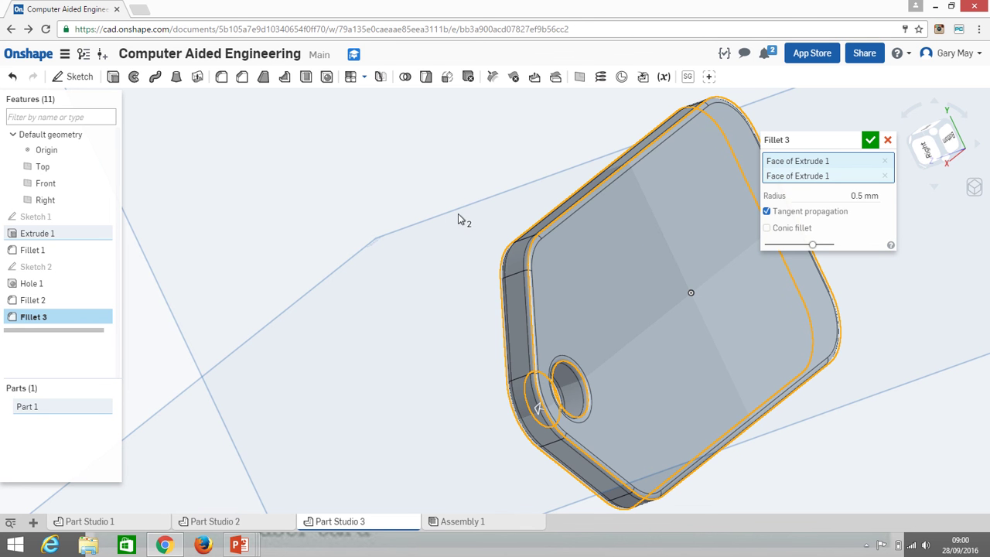
pyautogui.click(870, 139)
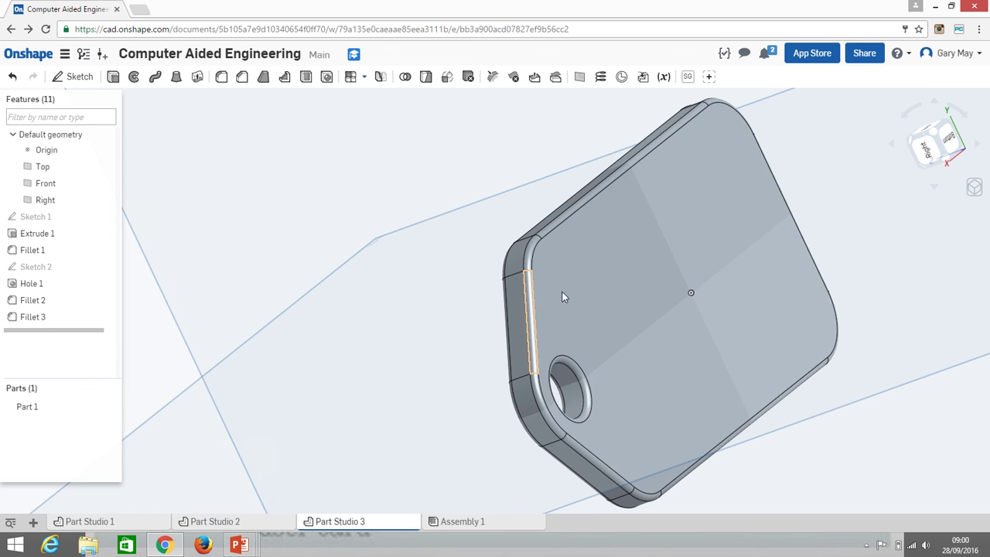
# Step: Start a new sketch on the plate's large top face and view it normal to the sketch plane
pyautogui.moveTo(564, 296); pyautogui.dragTo(561, 249, button='right')
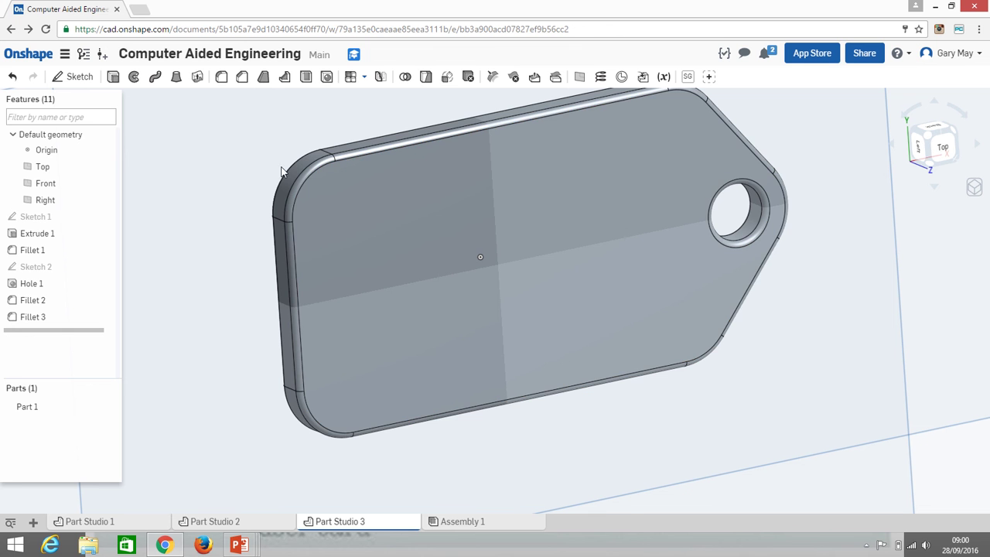
pyautogui.click(497, 201)
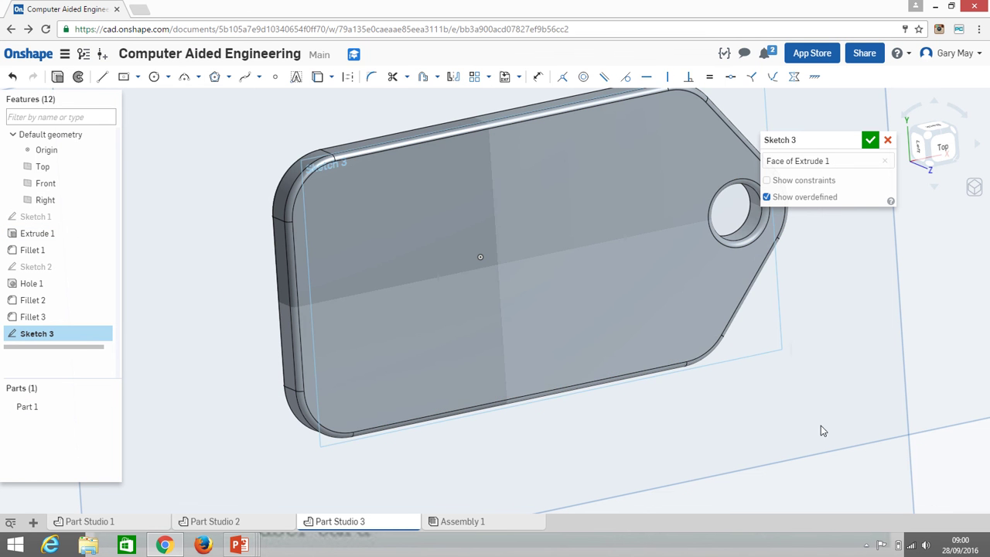
pyautogui.rightClick(824, 474)
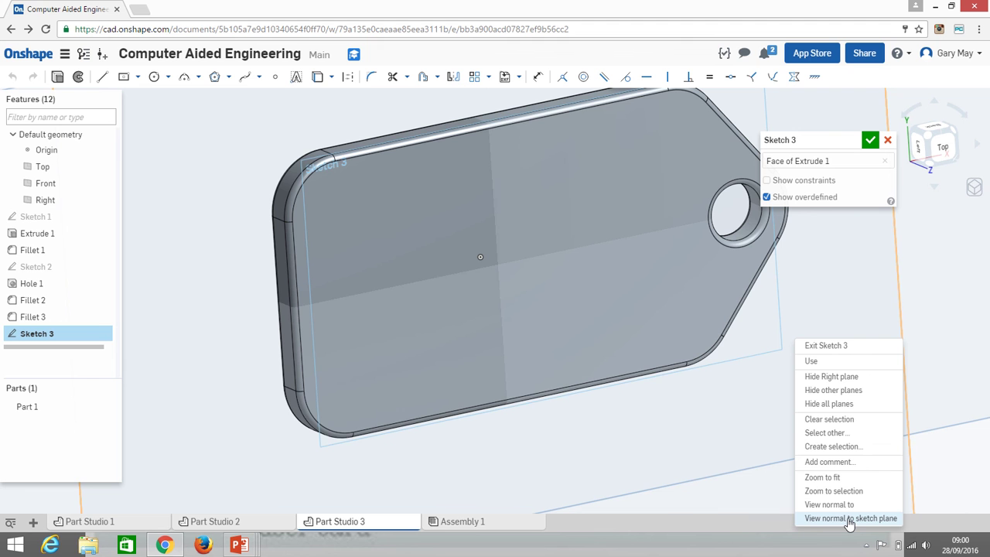
pyautogui.click(848, 524)
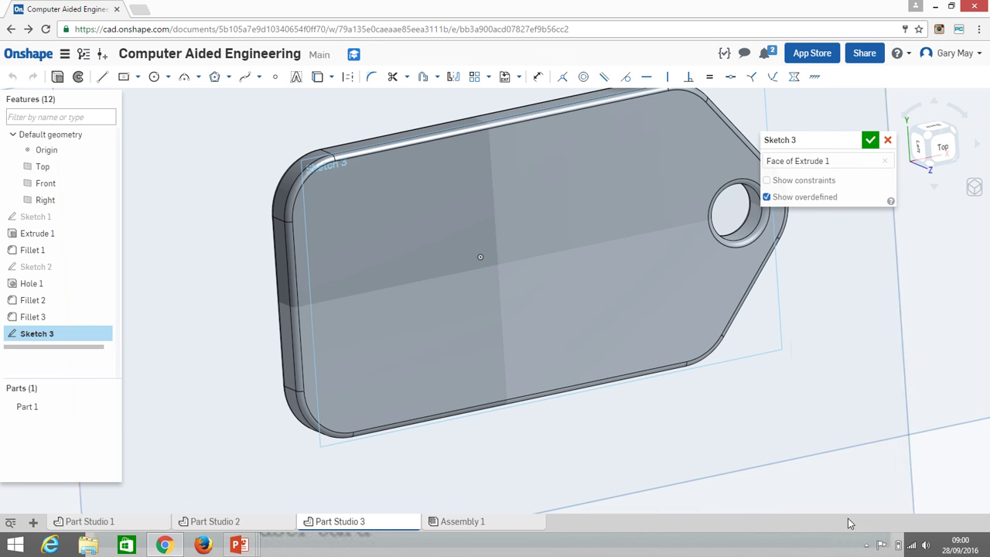
pyautogui.moveTo(339, 246); pyautogui.dragTo(385, 242, button='middle')
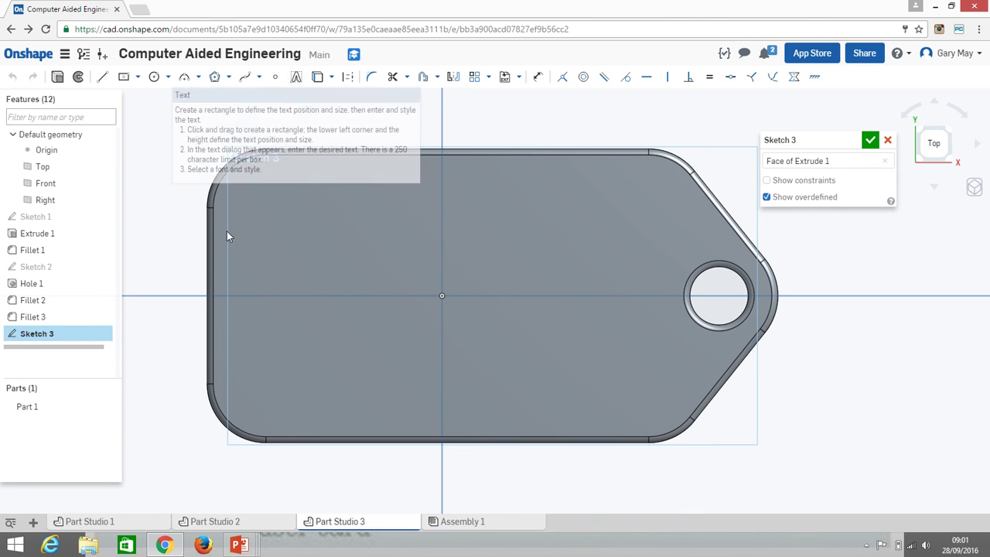
# Step: Activate the sketch Text tool for the sketch on the plate's top face
pyautogui.click(297, 79)
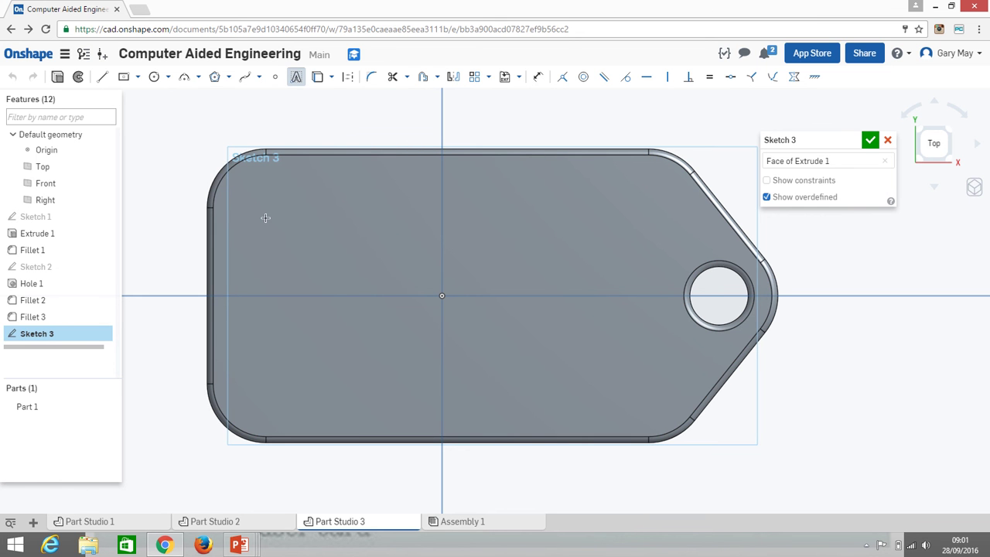